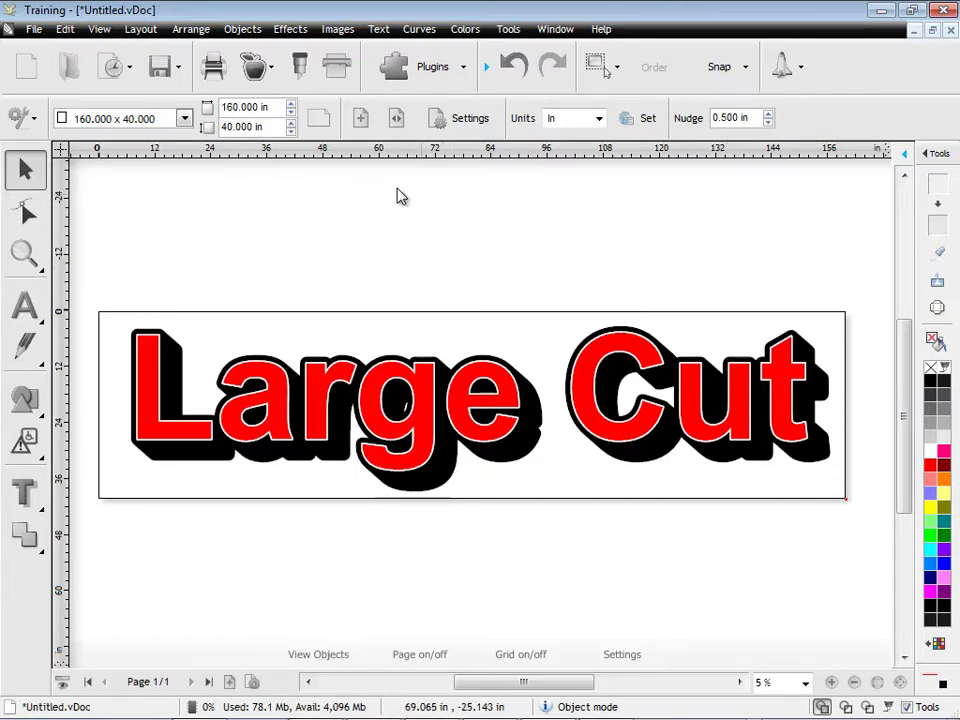
# Step: Open Send to be Cut, which warns the 35.449 in artwork exceeds the 24.803 in media width
pyautogui.click(303, 68)
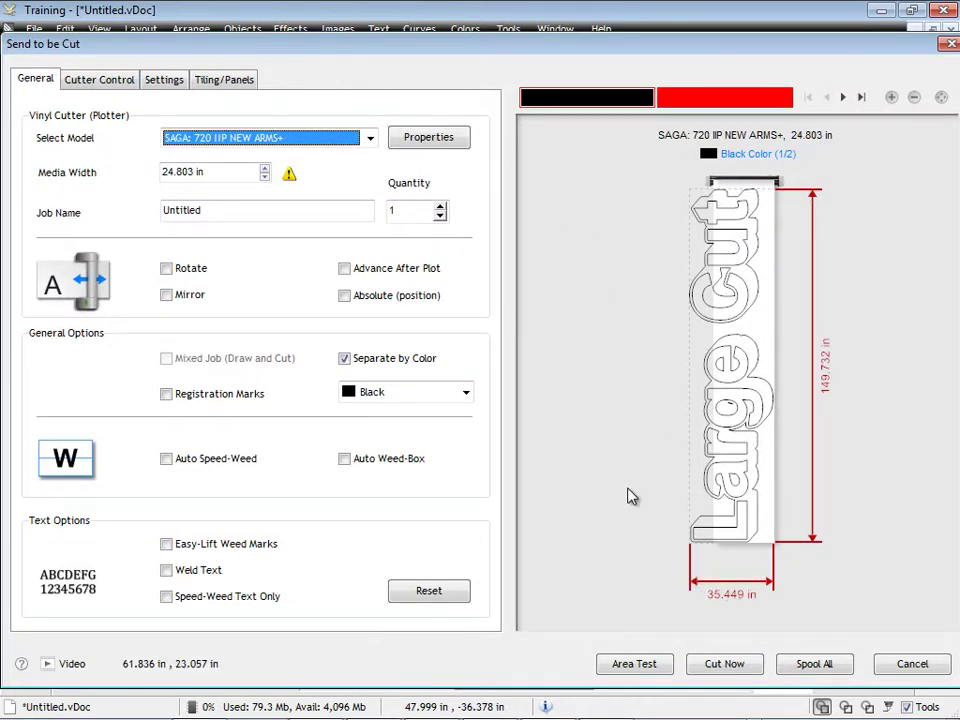
pyautogui.moveTo(289, 177)
# Step: Enter a 0.250 in tile overlap on the Tiling/Panels options
pyautogui.click(245, 90)
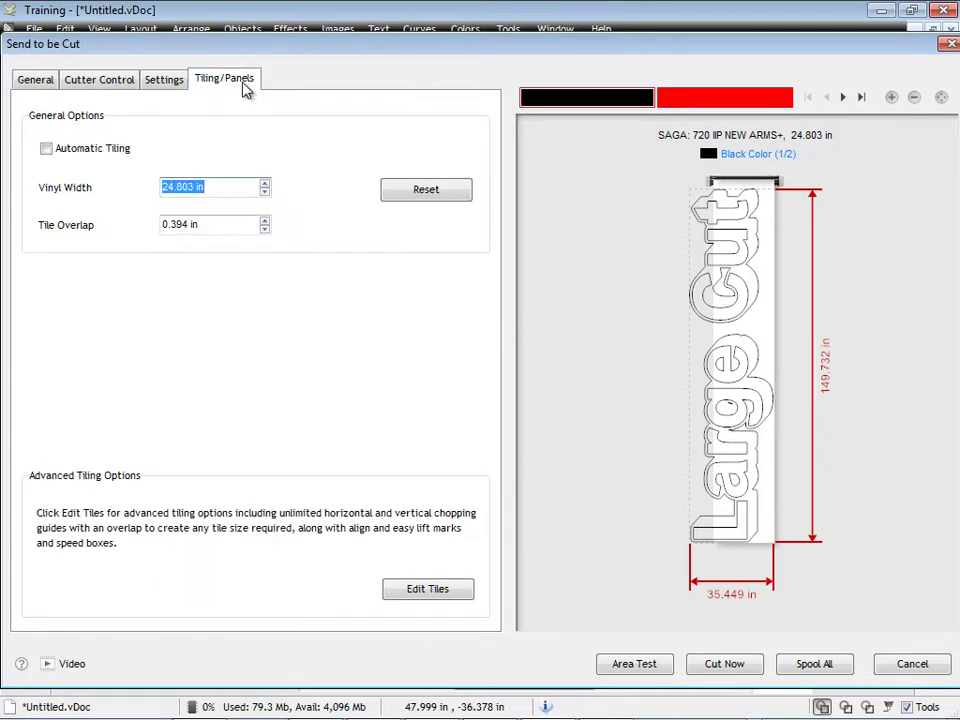
pyautogui.click(227, 193)
pyautogui.click(229, 227)
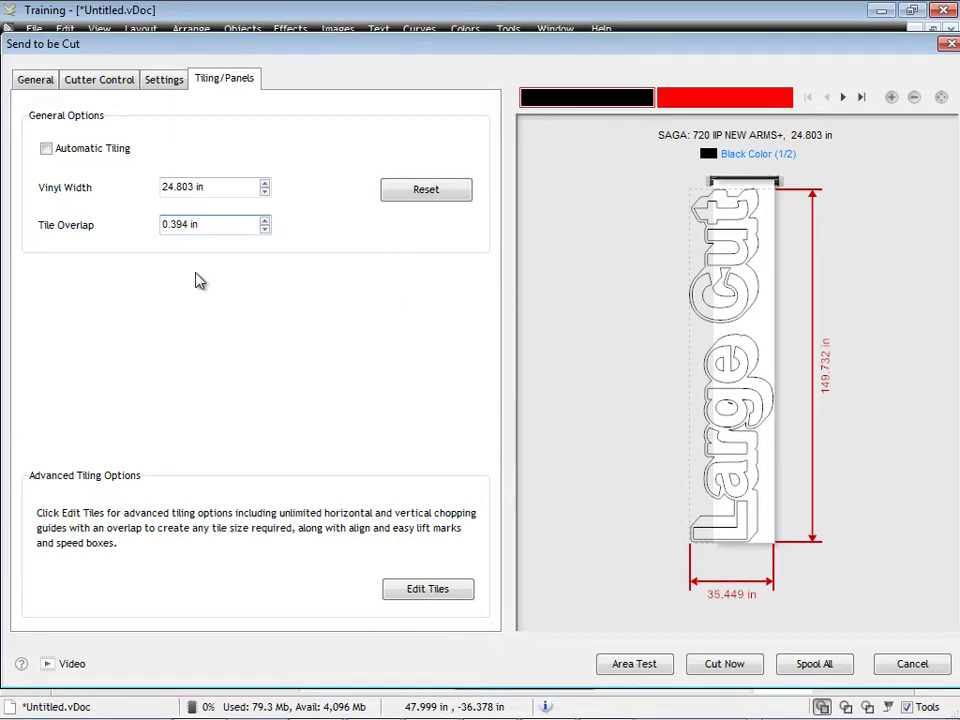
pyautogui.moveTo(223, 224); pyautogui.dragTo(124, 225)
pyautogui.write('0.25')
pyautogui.click(228, 187)
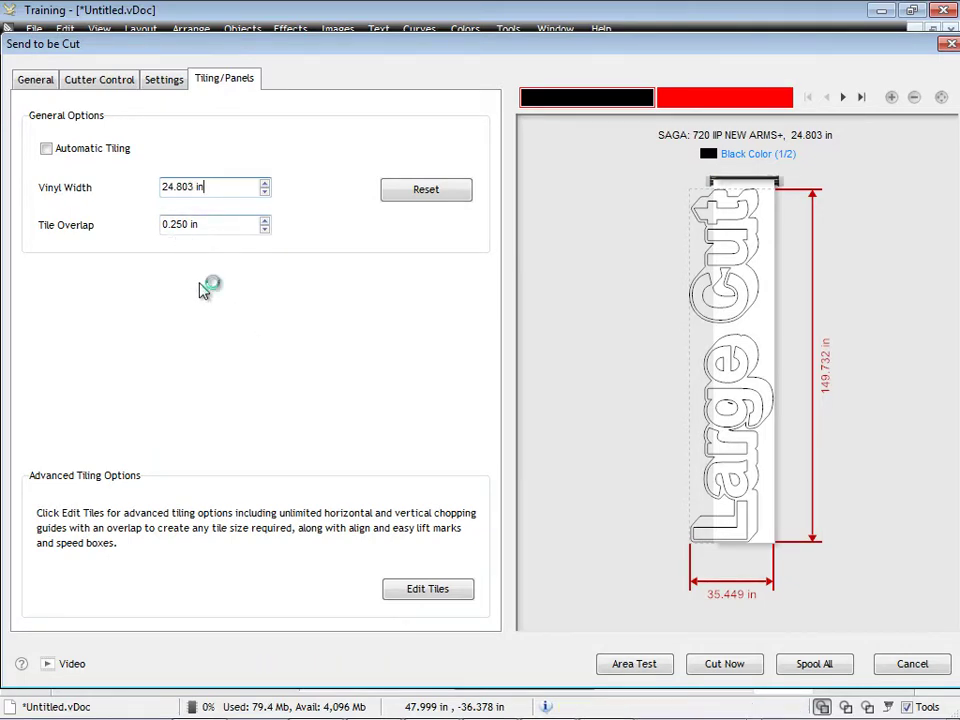
# Step: Change the vinyl width from 24.803 to 24.300 in
pyautogui.doubleClick(210, 186)
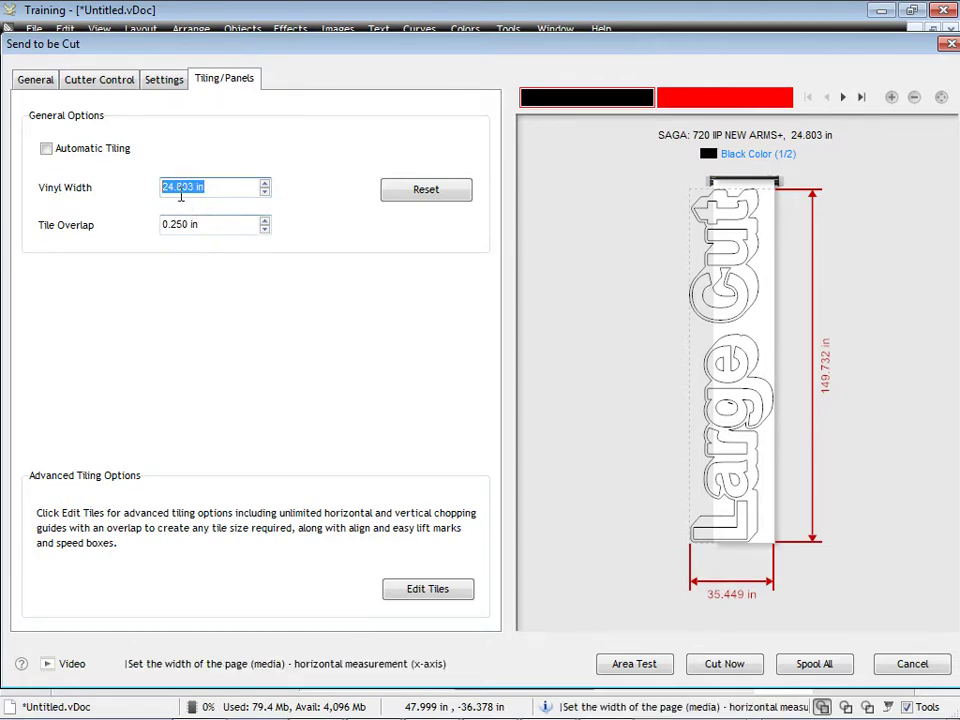
pyautogui.moveTo(176, 187); pyautogui.dragTo(231, 186)
pyautogui.write('300')
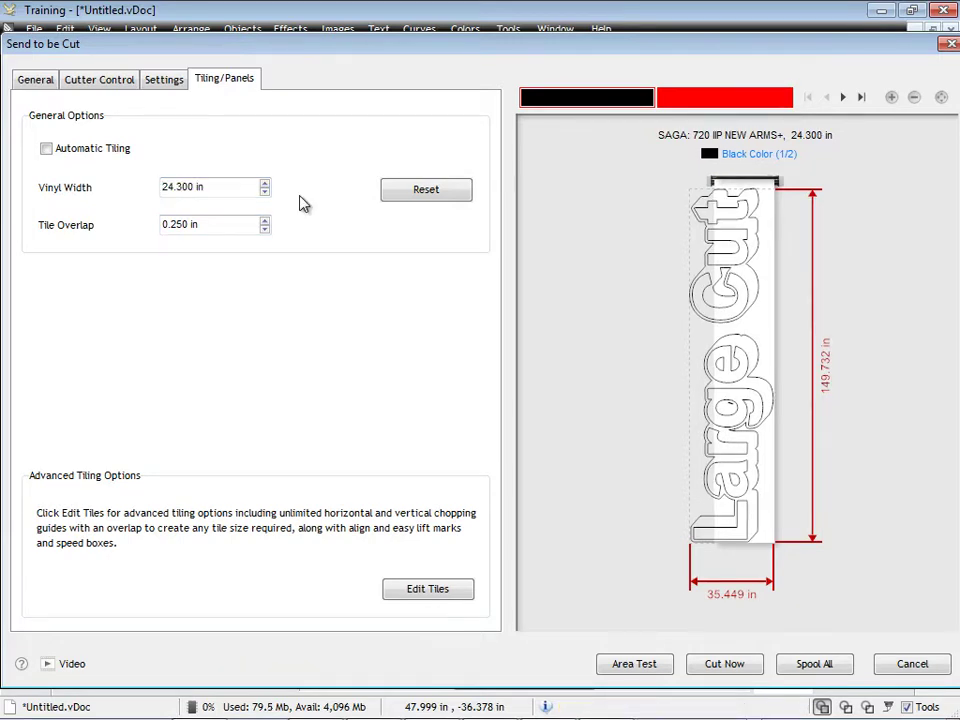
# Step: Turn on Automatic Tiling and preview the red and black colour layers
pyautogui.click(82, 150)
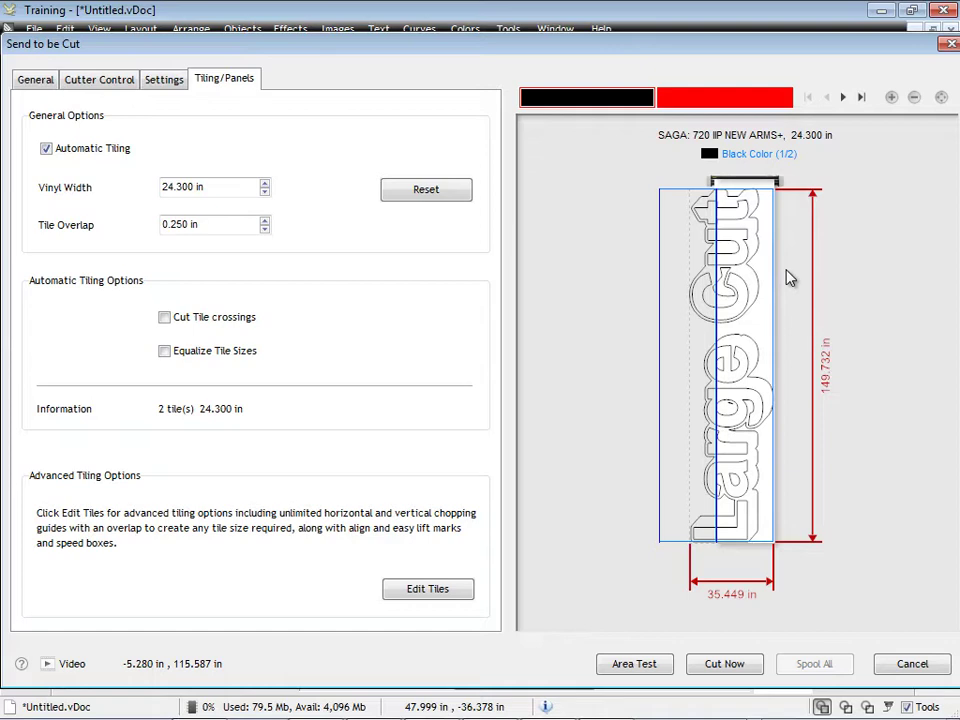
pyautogui.click(741, 103)
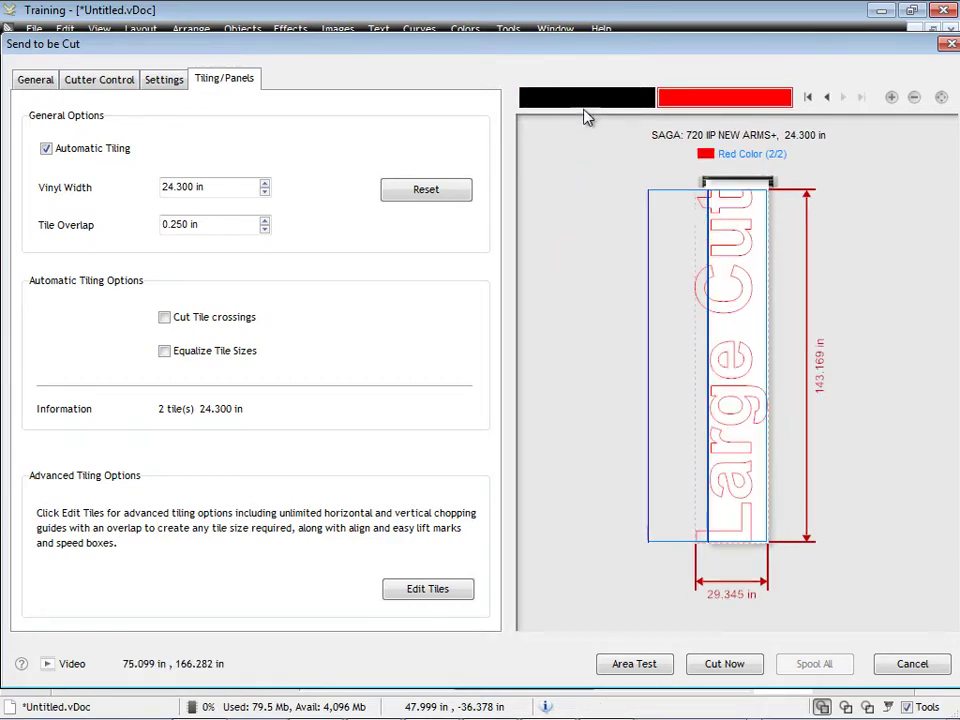
pyautogui.click(527, 97)
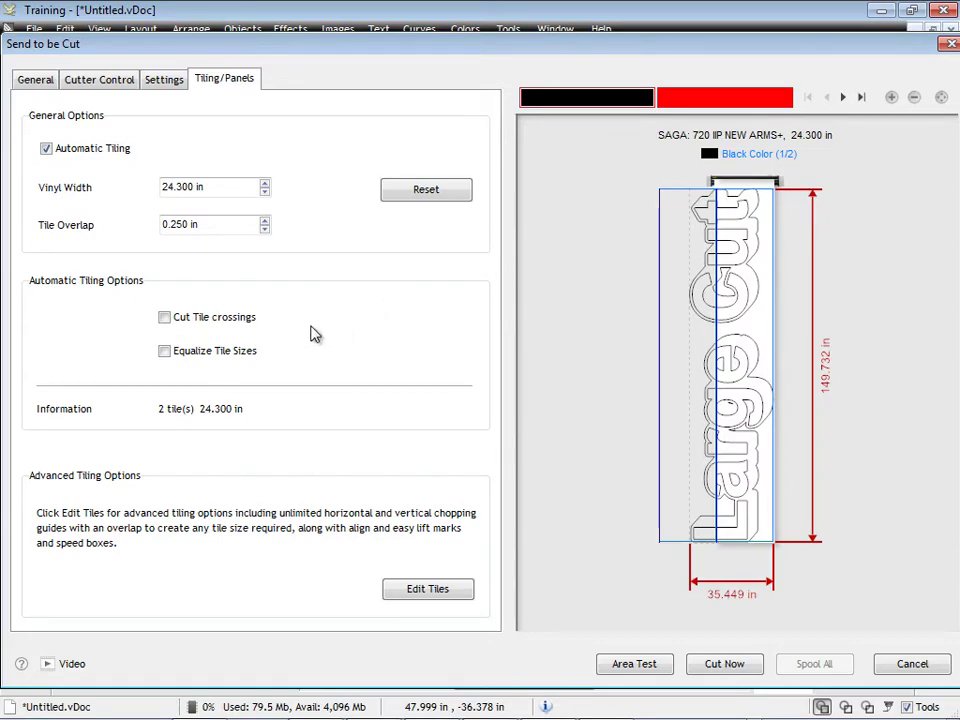
# Step: Zoom into the tiled preview and enable Cut Tile crossings so letters are cut at seams
pyautogui.click(892, 98)
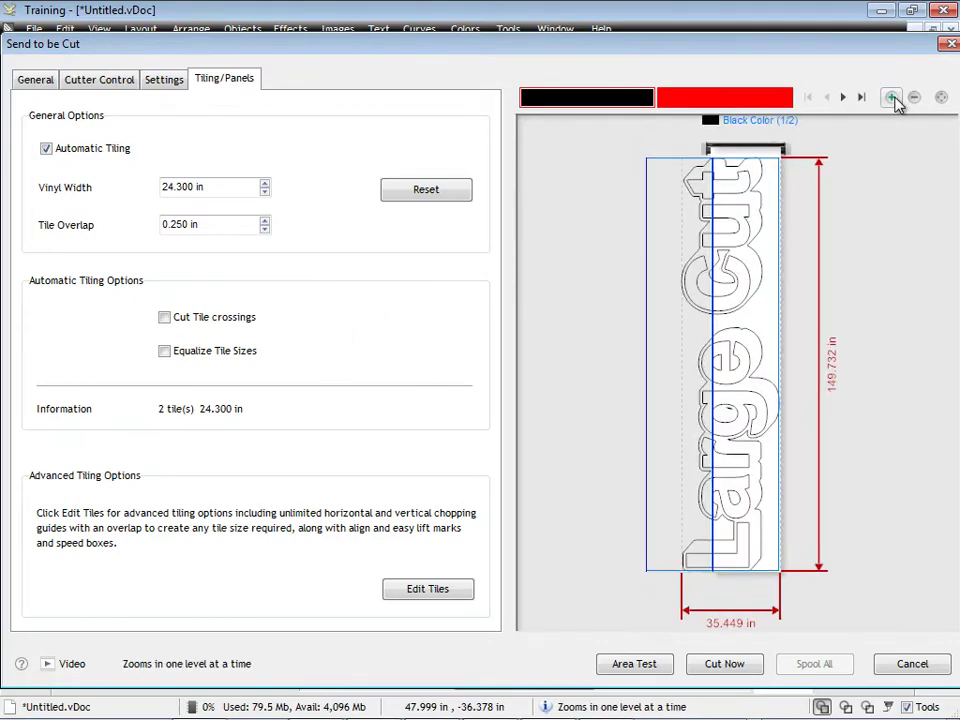
pyautogui.click(892, 98)
pyautogui.click(892, 98)
pyautogui.click(892, 98)
pyautogui.click(892, 98)
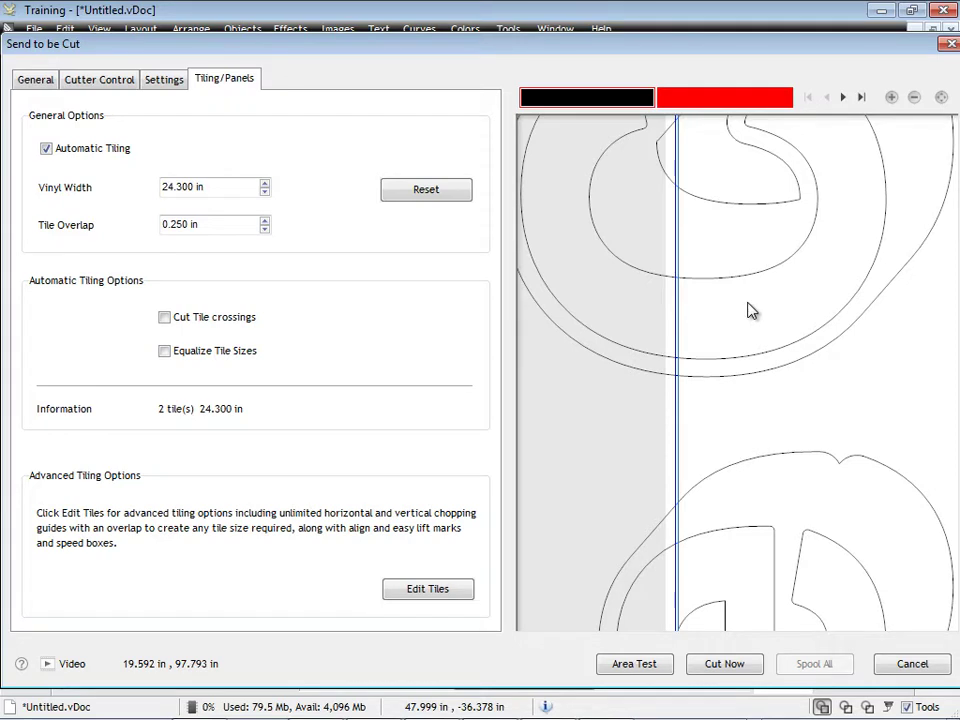
pyautogui.click(197, 328)
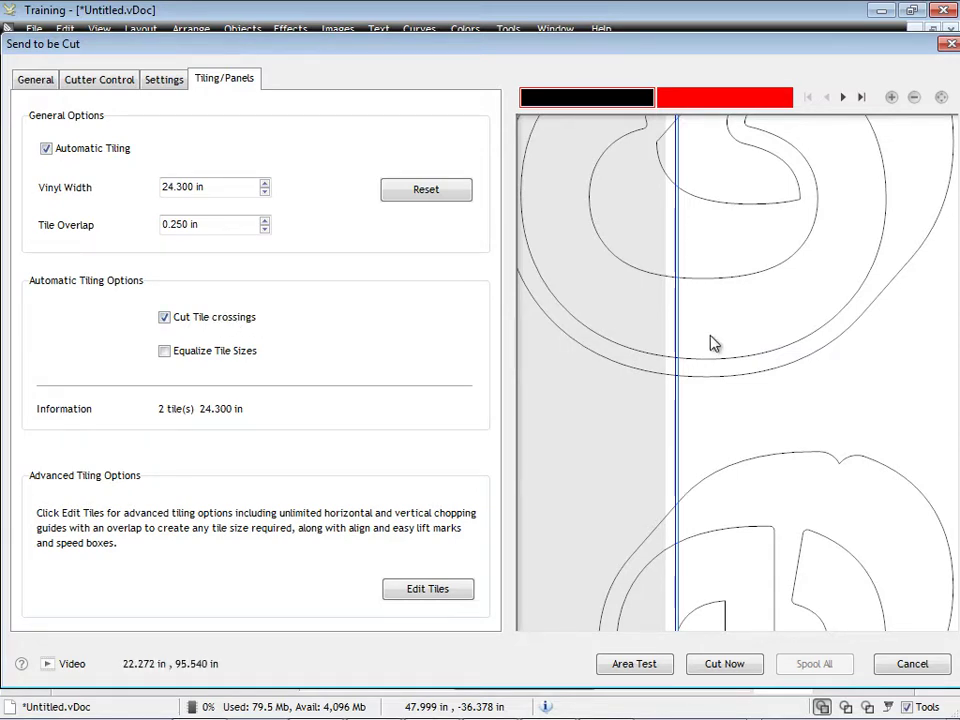
# Step: Fit the preview, check Equalize Tile Sizes, and view the red layer's two 14.817 in tiles
pyautogui.click(940, 98)
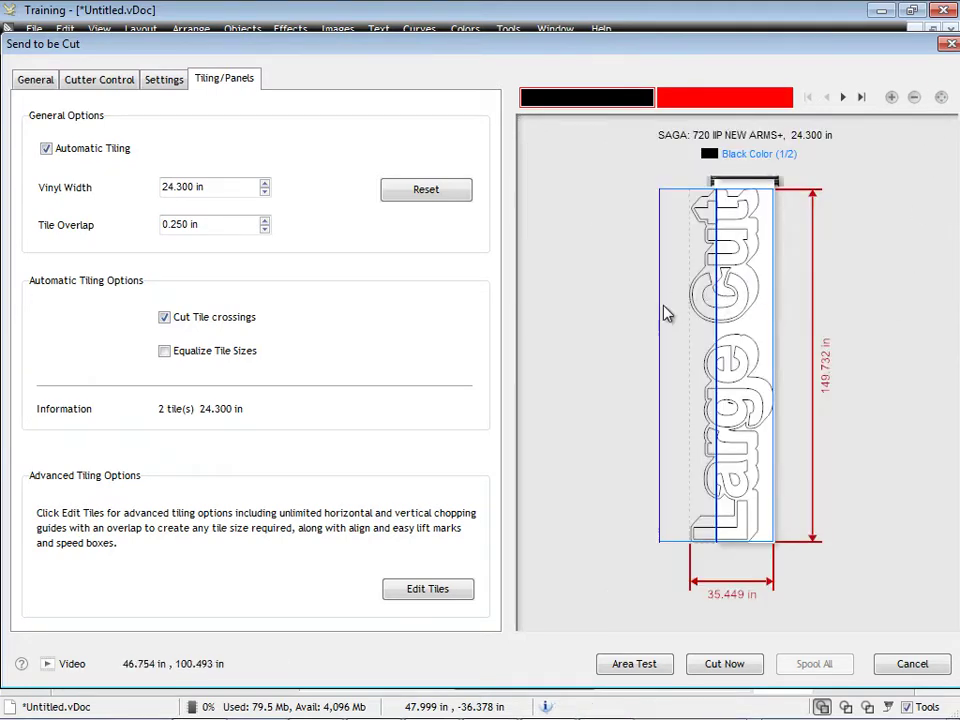
pyautogui.click(164, 352)
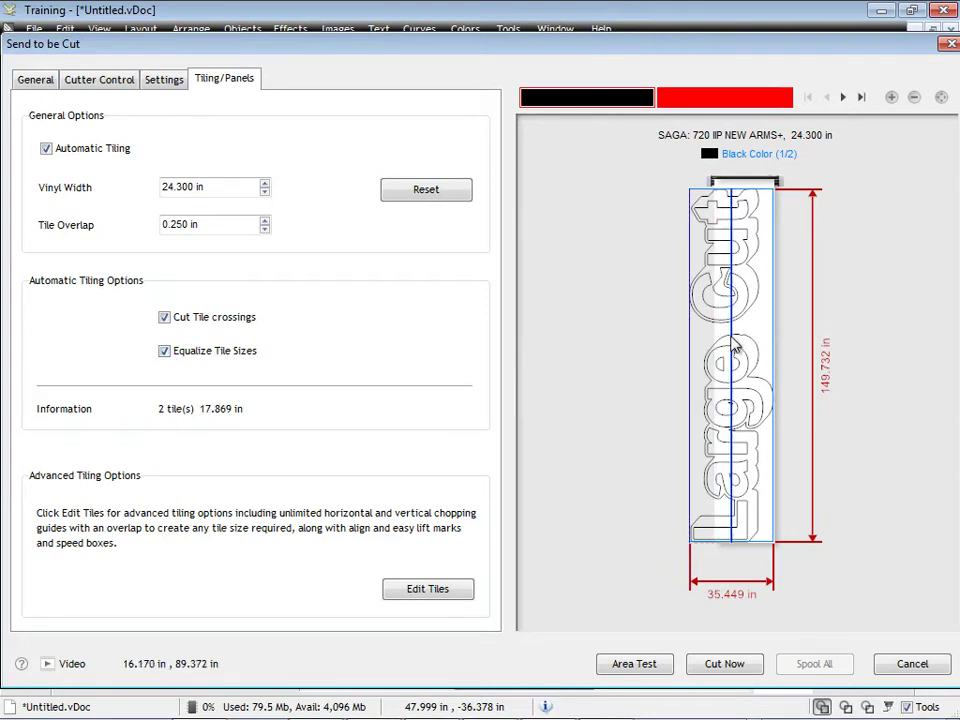
pyautogui.click(722, 100)
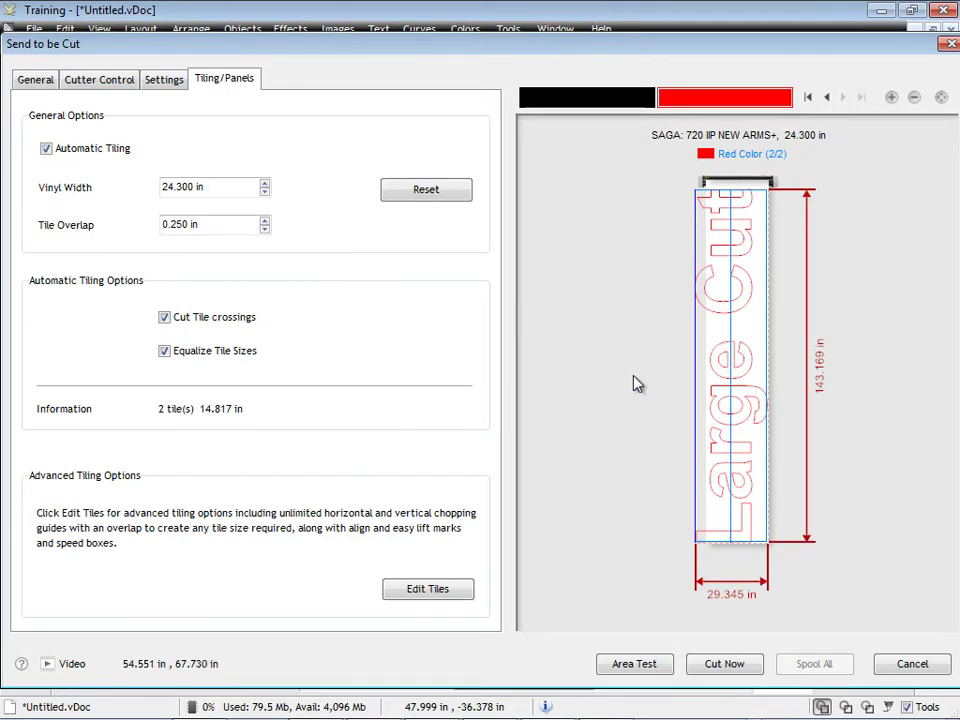
# Step: Send the red layer to Vinyl Spooler, inspect Tile 1 and Tile 2, then finish with Done
pyautogui.click(727, 664)
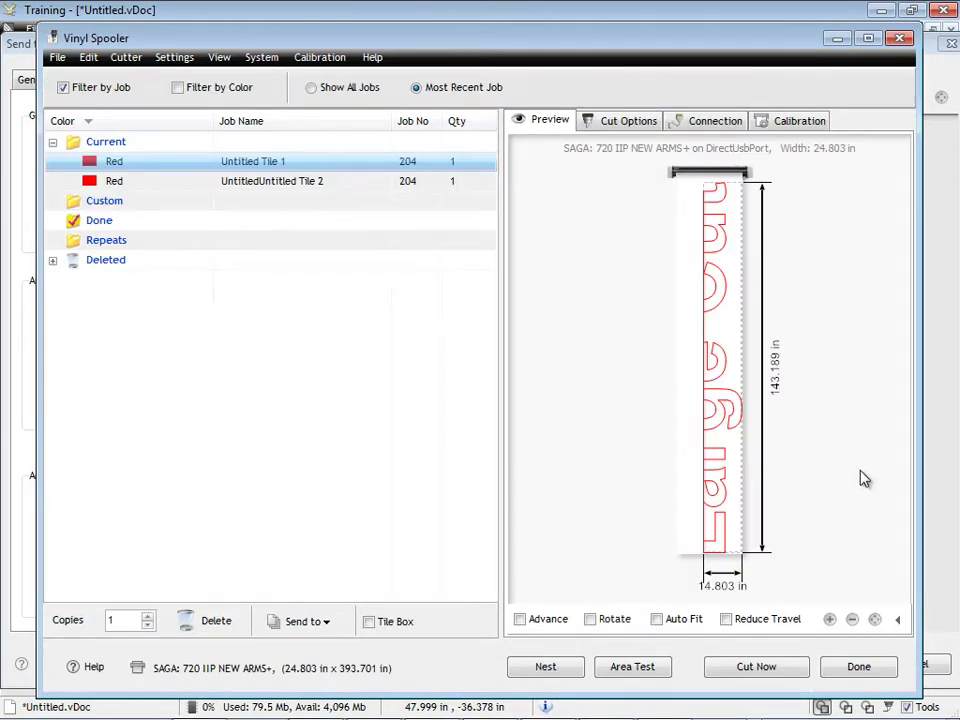
pyautogui.click(297, 183)
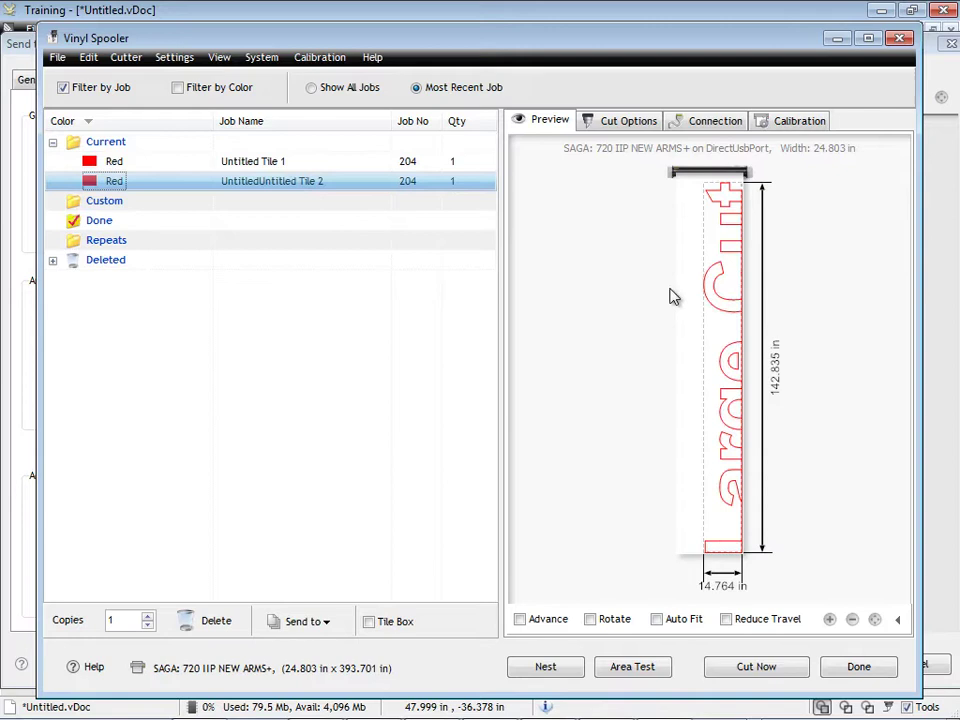
pyautogui.click(311, 165)
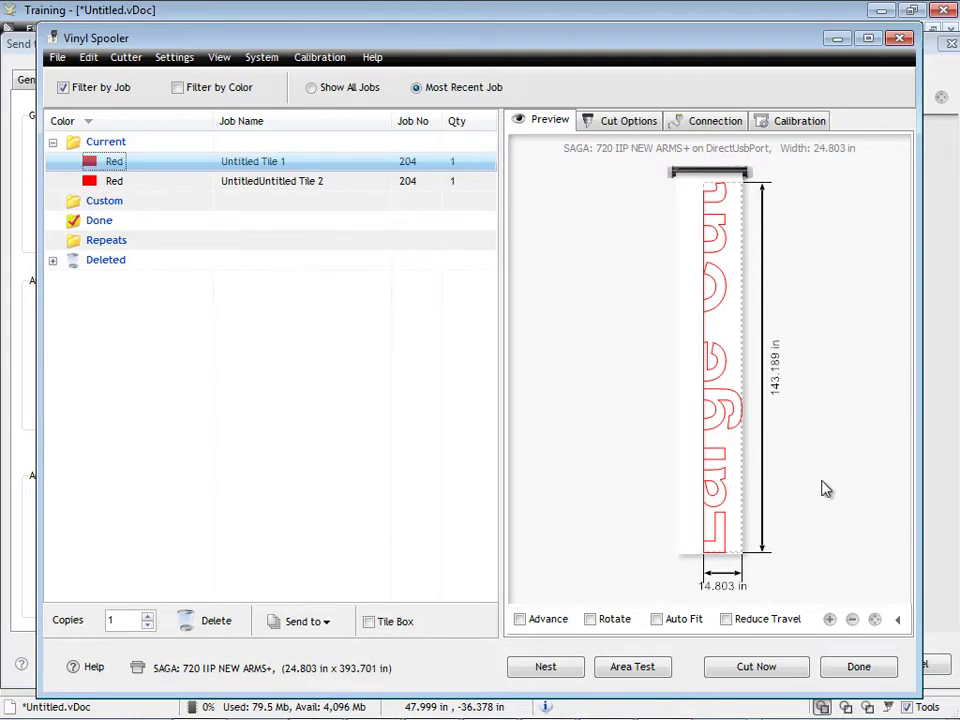
pyautogui.click(856, 664)
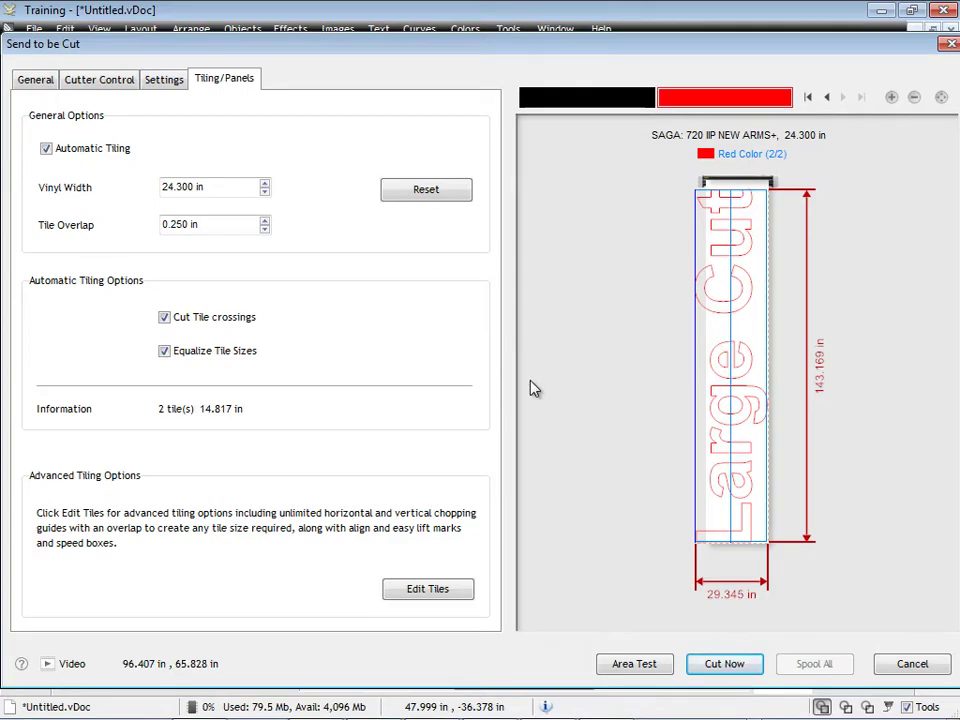
# Step: In Edit Tiles, select the Large Cut text and drag a horizontal guide across the letters
pyautogui.click(424, 591)
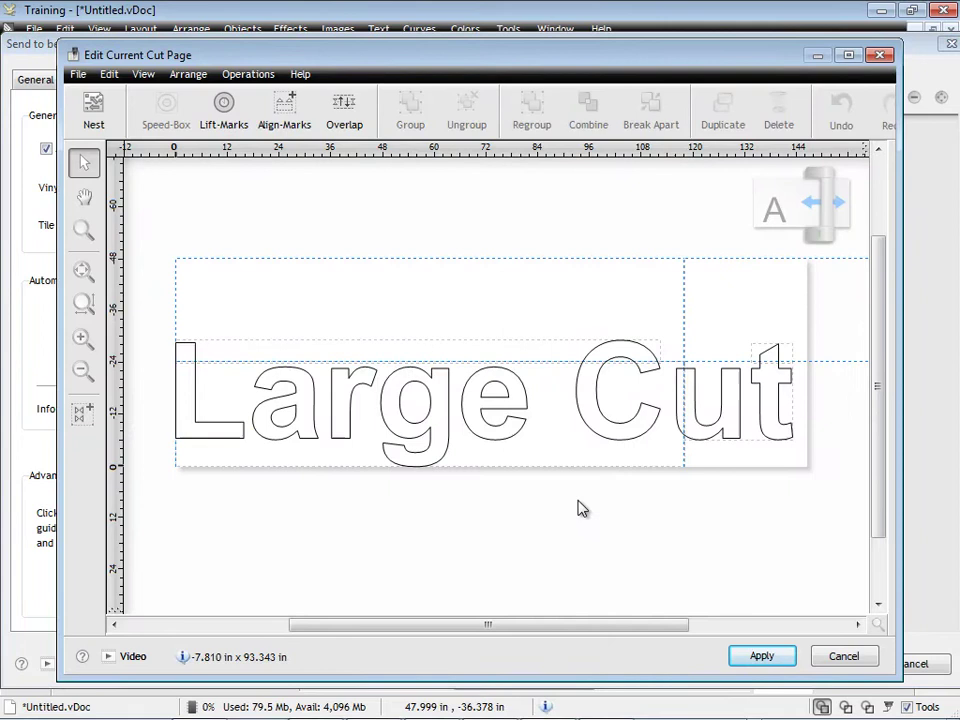
pyautogui.click(514, 413)
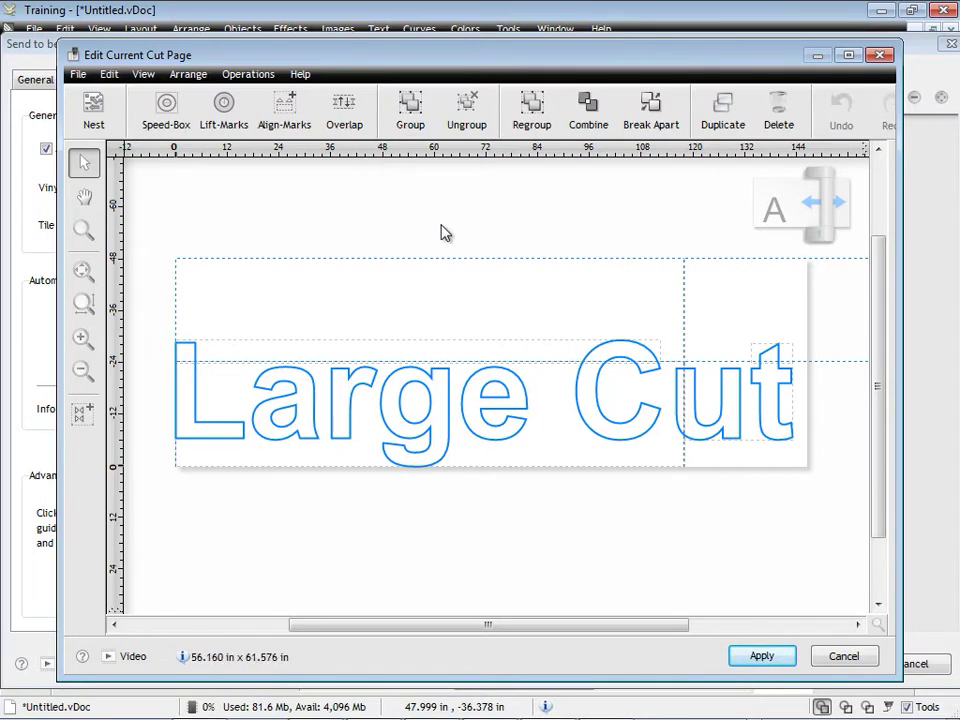
pyautogui.moveTo(471, 154); pyautogui.dragTo(487, 370)
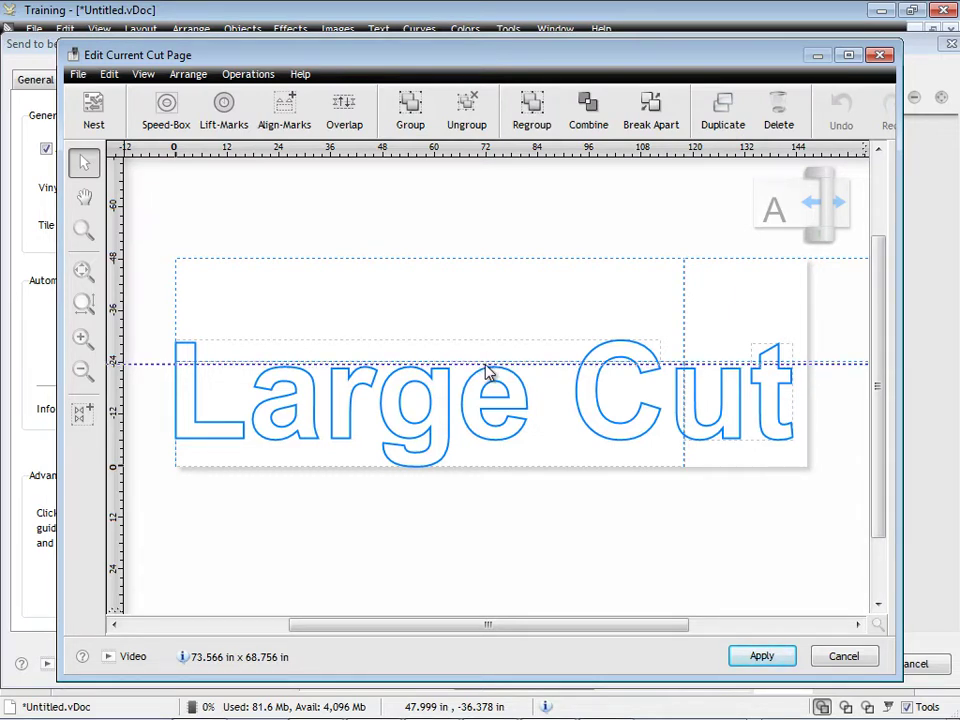
# Step: Deselect the lettering, zoom in on the guide's end near the L, then zoom back out
pyautogui.click(488, 368)
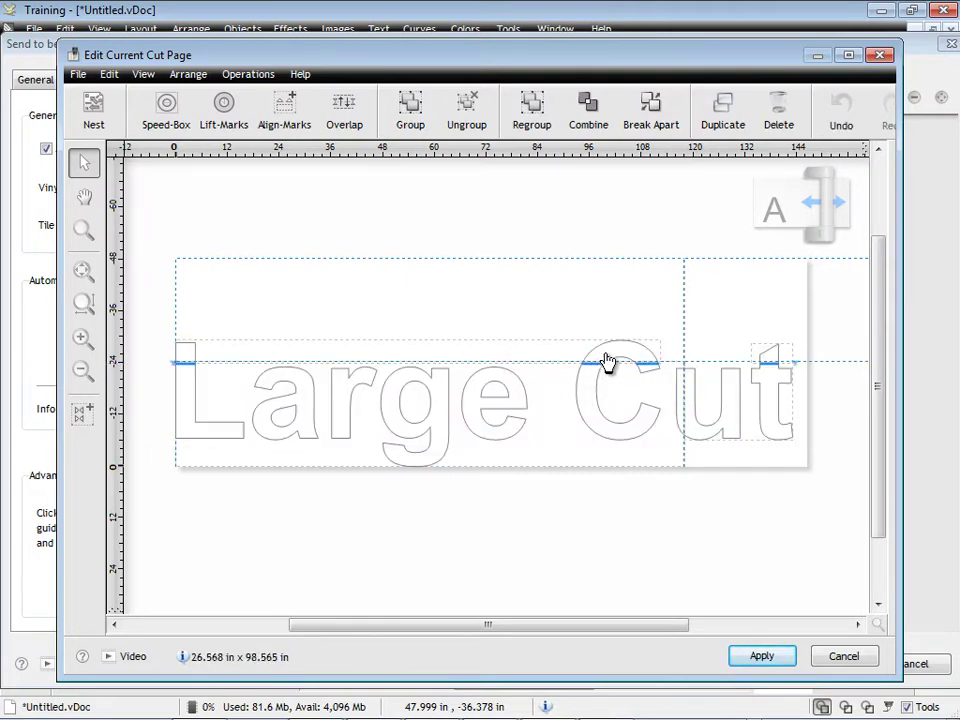
pyautogui.click(83, 229)
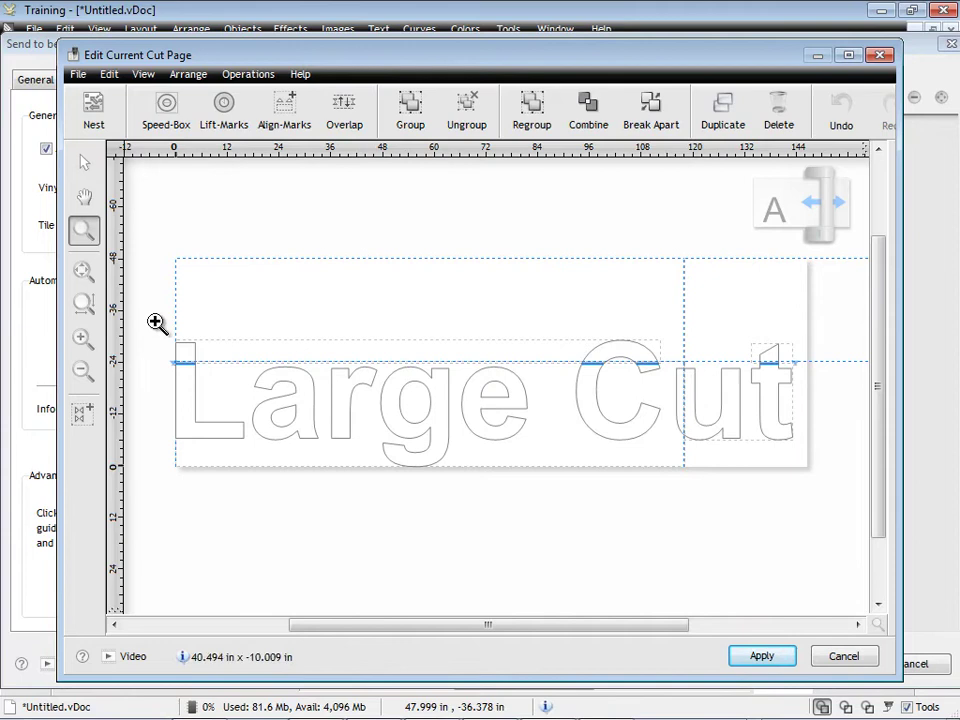
pyautogui.moveTo(156, 343); pyautogui.dragTo(216, 403)
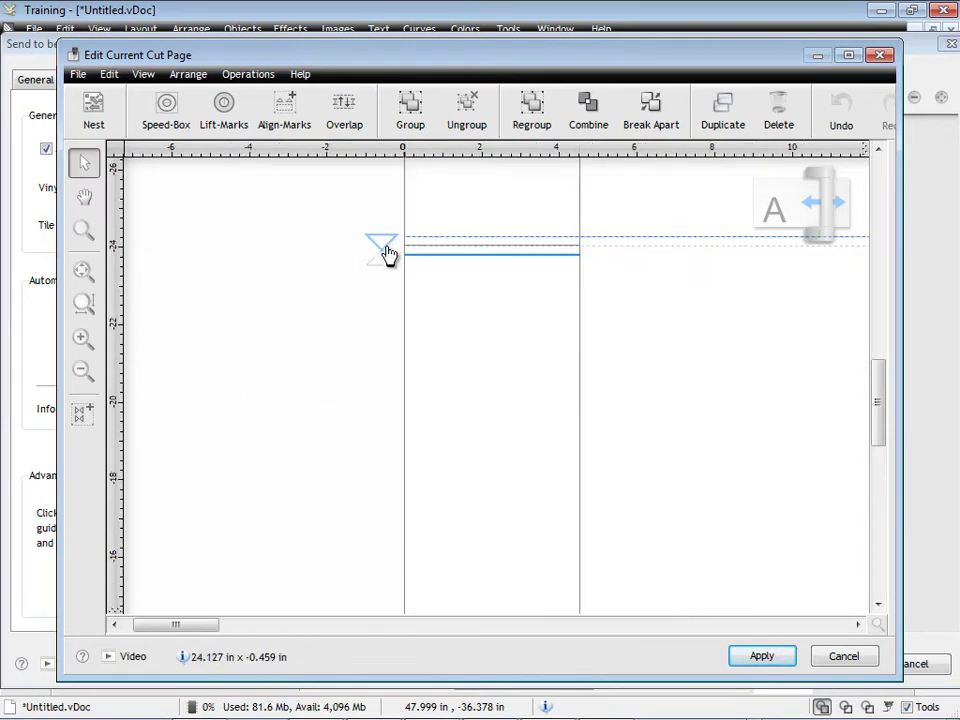
pyautogui.moveTo(881, 429); pyautogui.dragTo(885, 394)
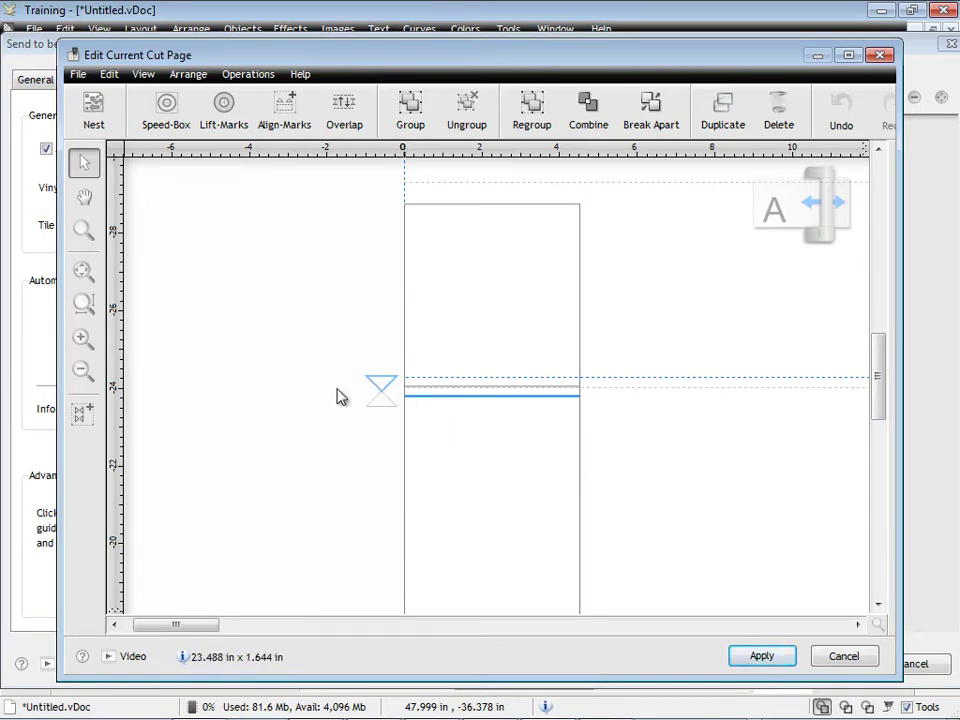
pyautogui.click(83, 270)
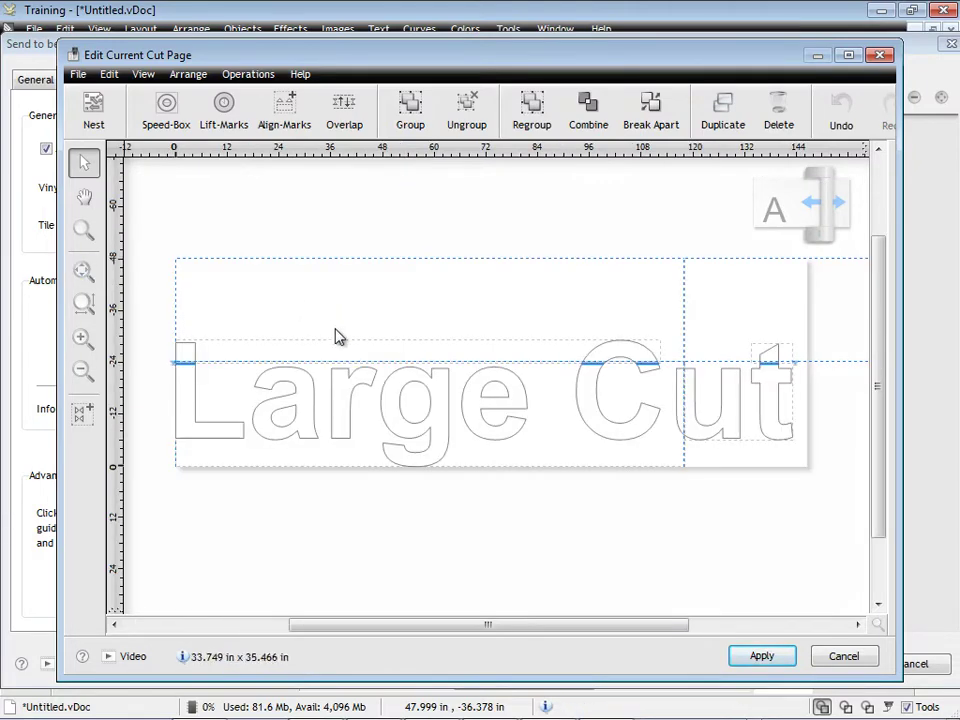
# Step: Drag the guide and its marks below the lettering and back, then undo three chop edits
pyautogui.moveTo(207, 352); pyautogui.dragTo(264, 457)
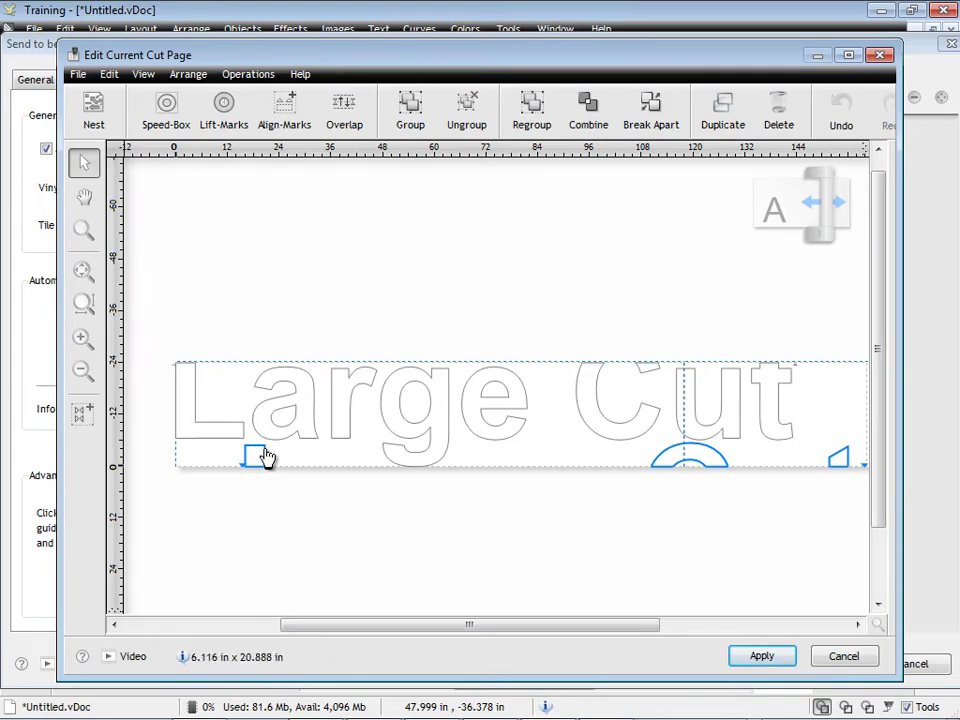
pyautogui.moveTo(264, 457)
pyautogui.mouseDown()
pyautogui.moveTo(225, 343)
pyautogui.moveTo(191, 356)
pyautogui.mouseUp()
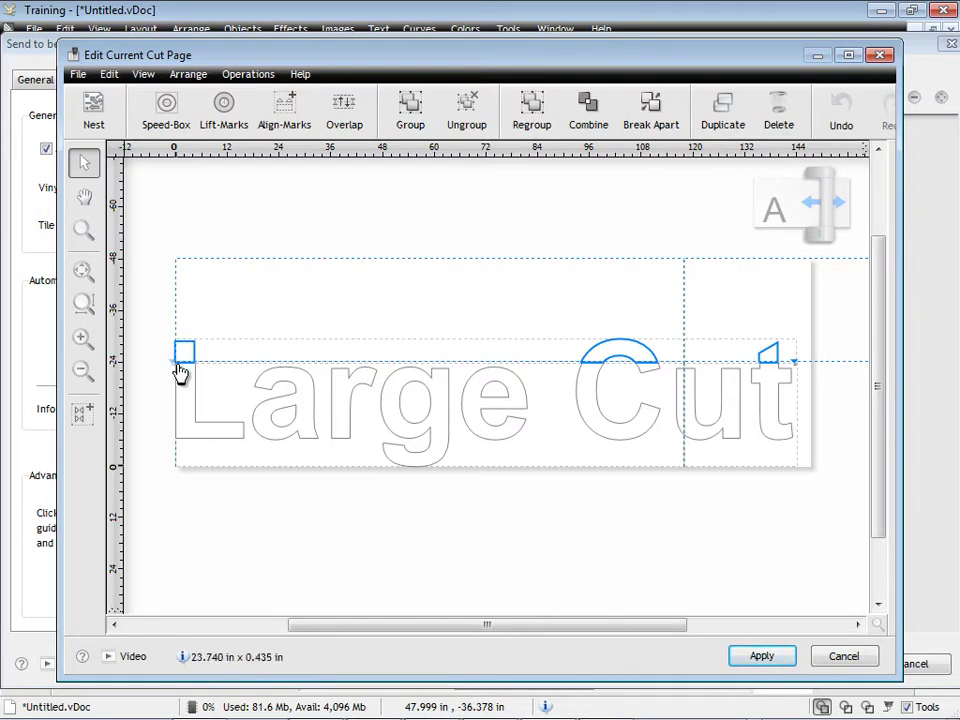
pyautogui.click(829, 119)
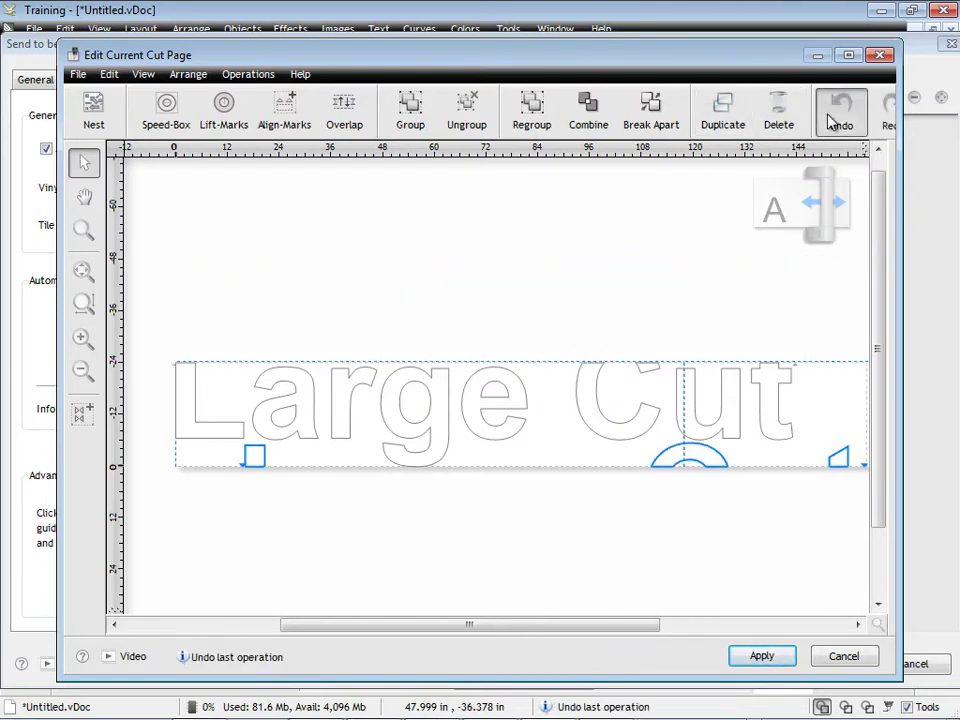
pyautogui.click(829, 119)
pyautogui.click(829, 119)
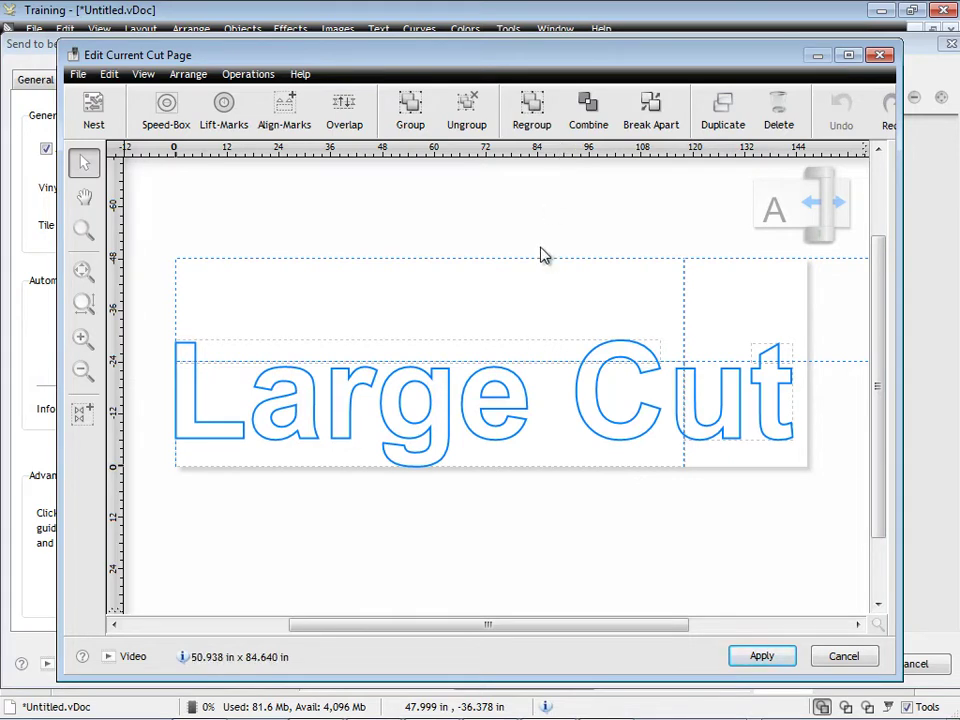
pyautogui.moveTo(113, 360); pyautogui.dragTo(553, 467)
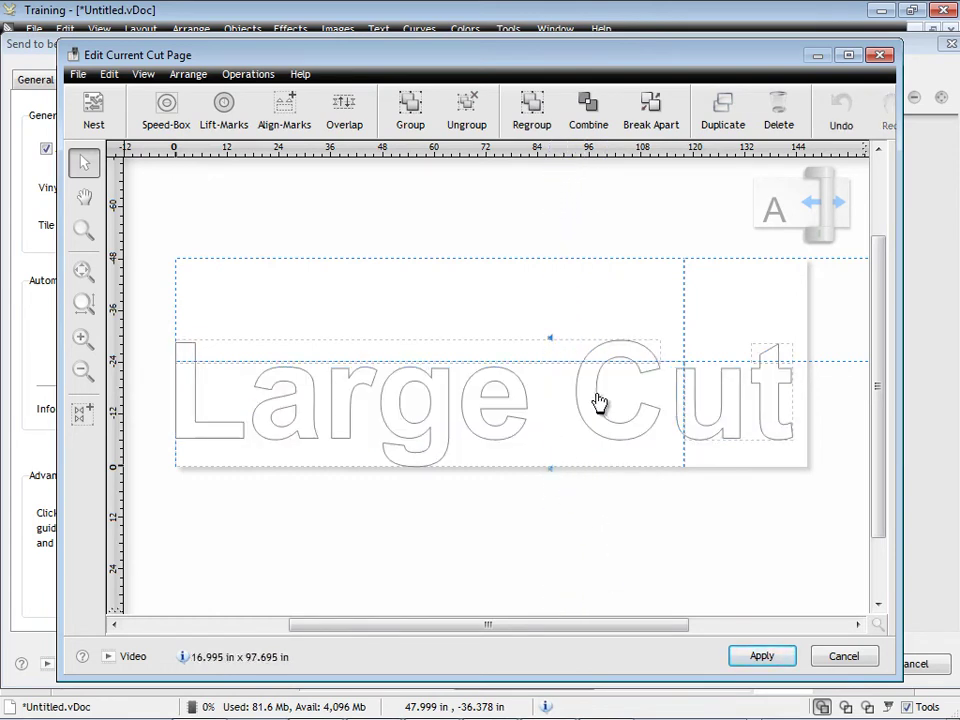
pyautogui.moveTo(598, 403); pyautogui.dragTo(290, 277)
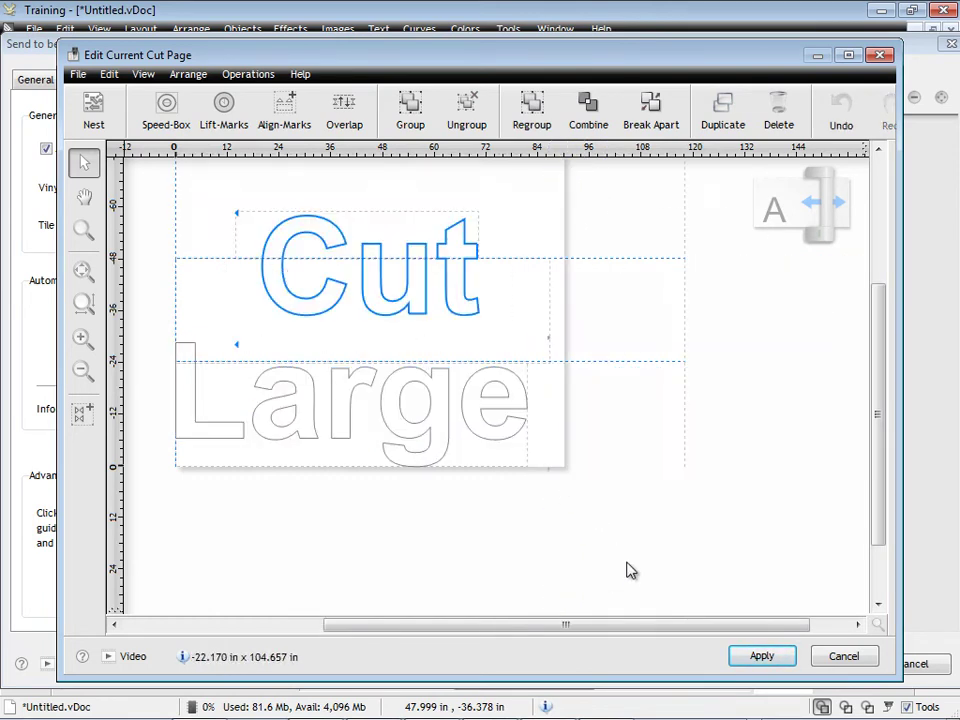
pyautogui.click(840, 108)
pyautogui.click(840, 108)
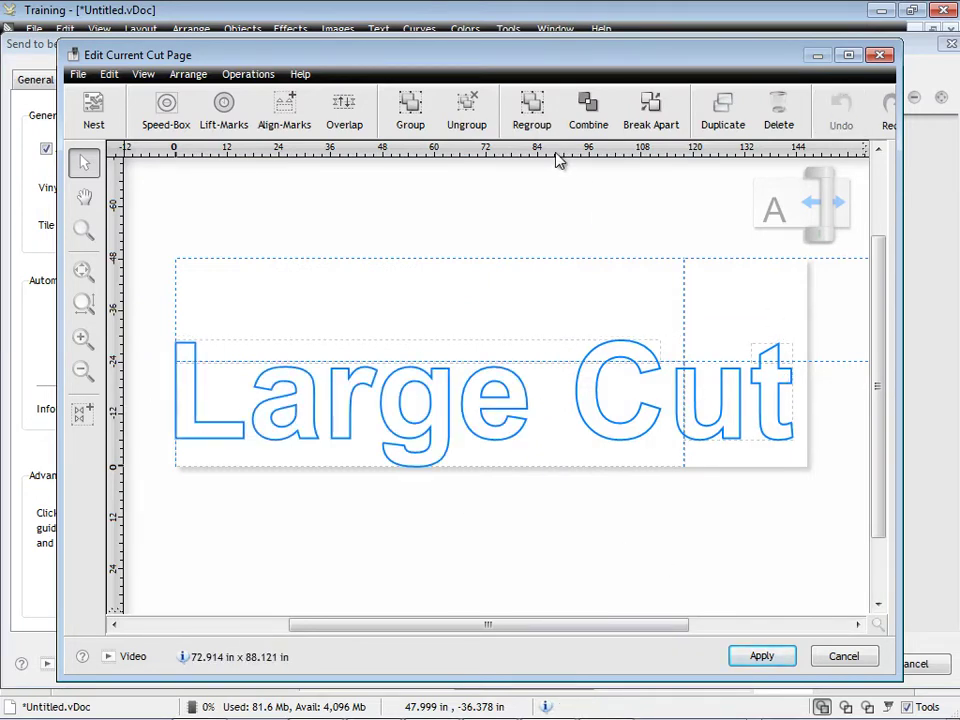
pyautogui.moveTo(558, 157); pyautogui.dragTo(583, 410)
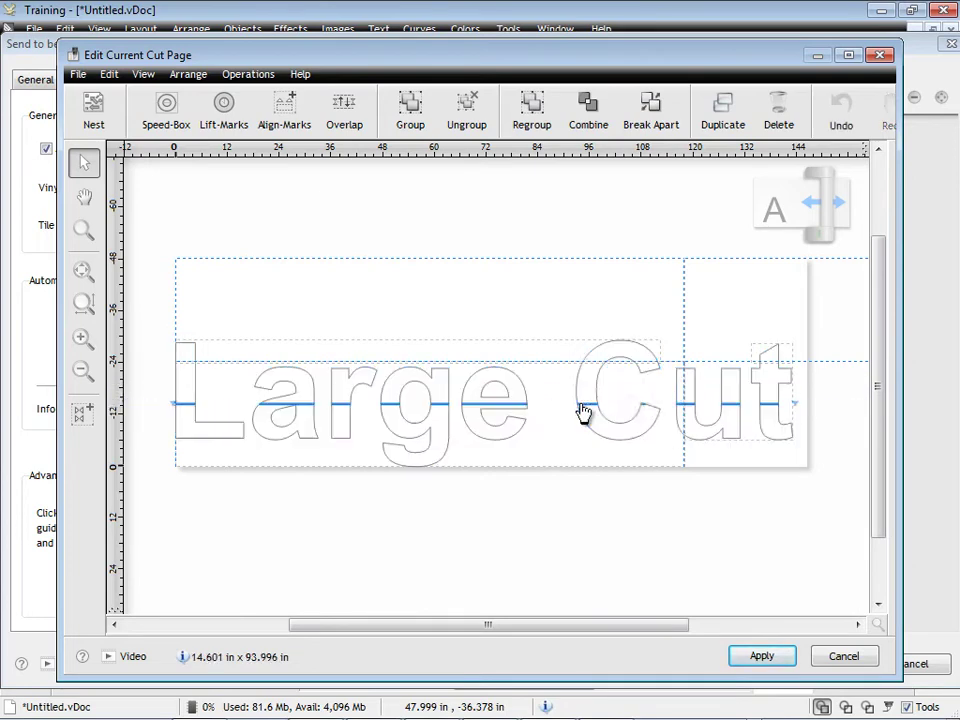
pyautogui.moveTo(495, 388); pyautogui.dragTo(519, 315)
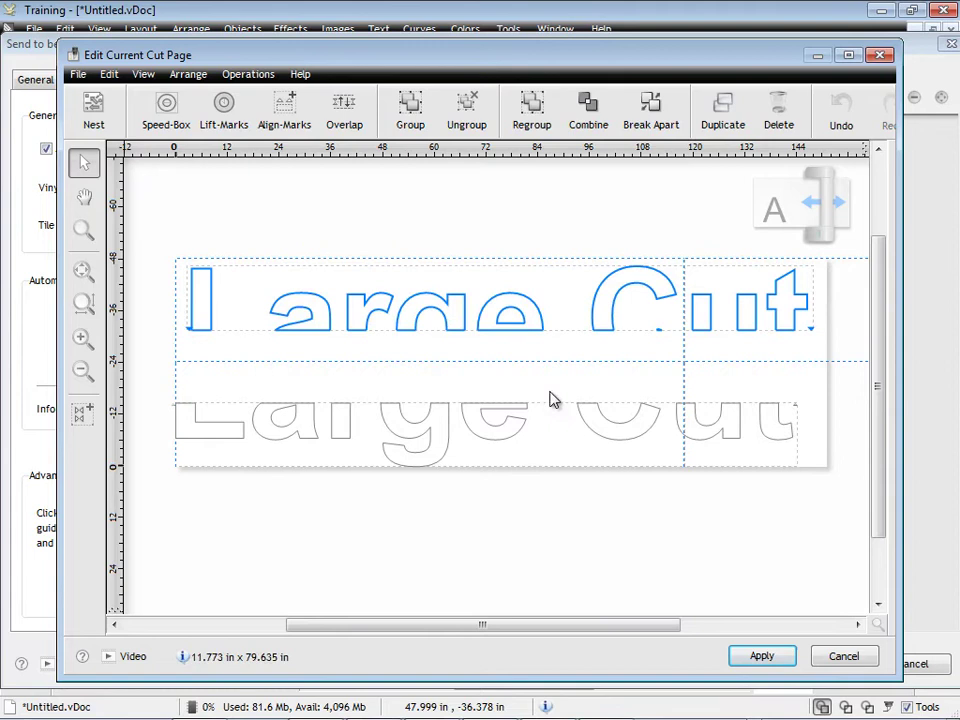
pyautogui.click(840, 112)
pyautogui.click(840, 112)
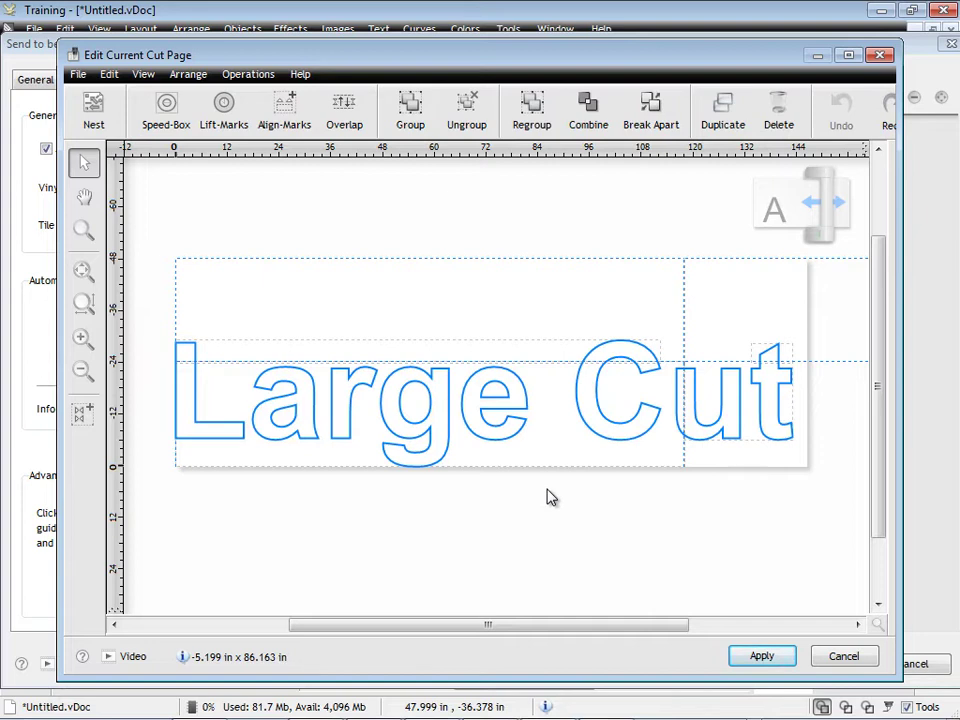
# Step: Chop along the guide, move the chop line to the text's bottom edge, and nudge the marks strip
pyautogui.click(499, 374)
pyautogui.moveTo(592, 362); pyautogui.dragTo(631, 460)
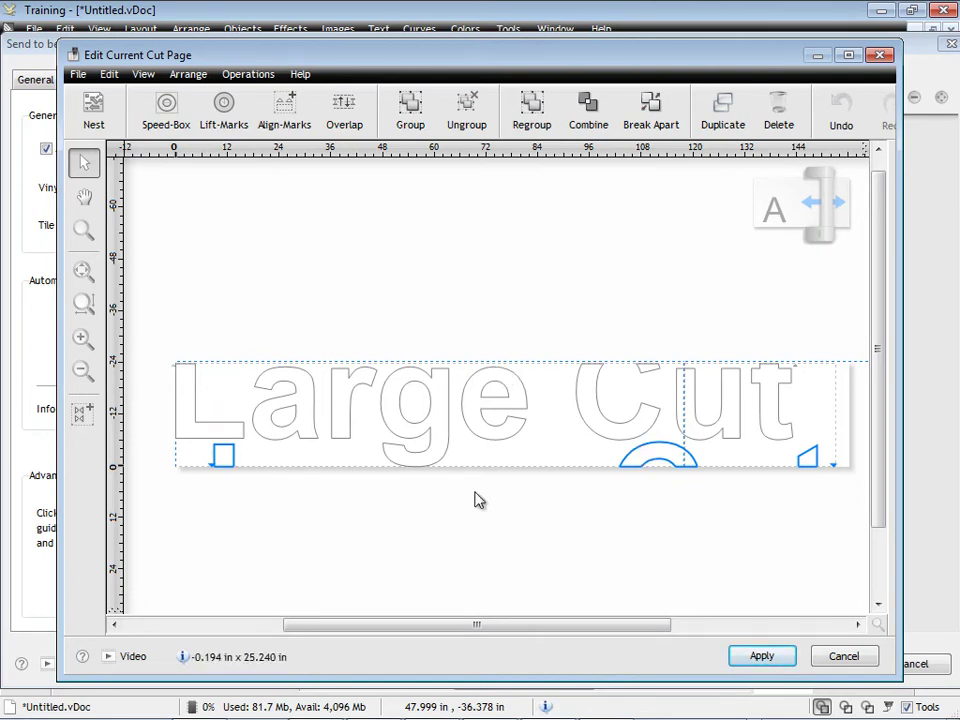
pyautogui.click(222, 455)
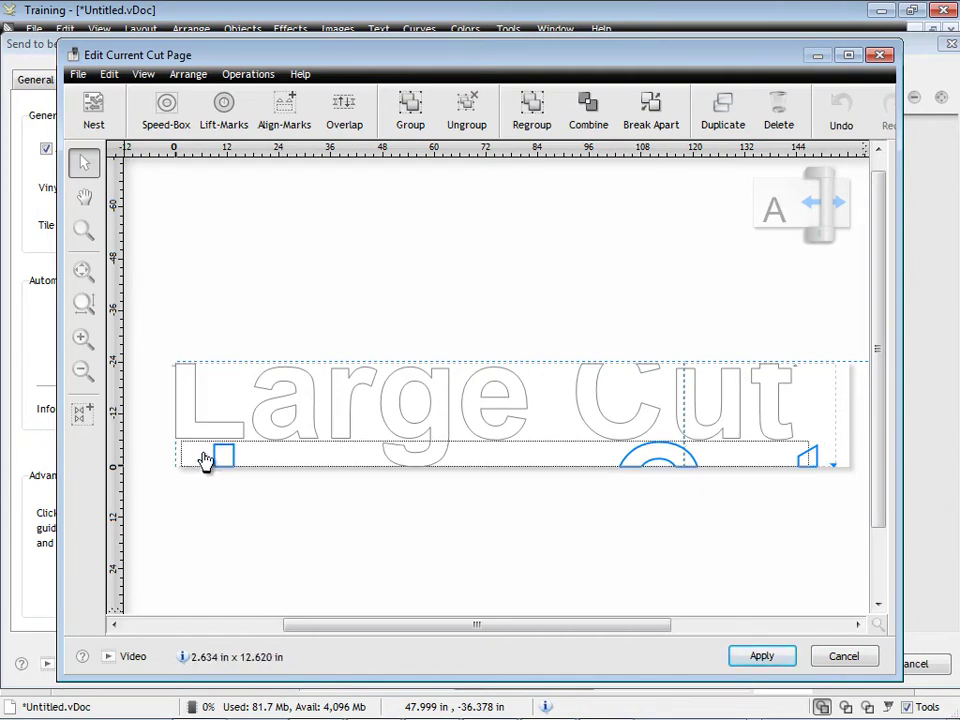
pyautogui.click(204, 459)
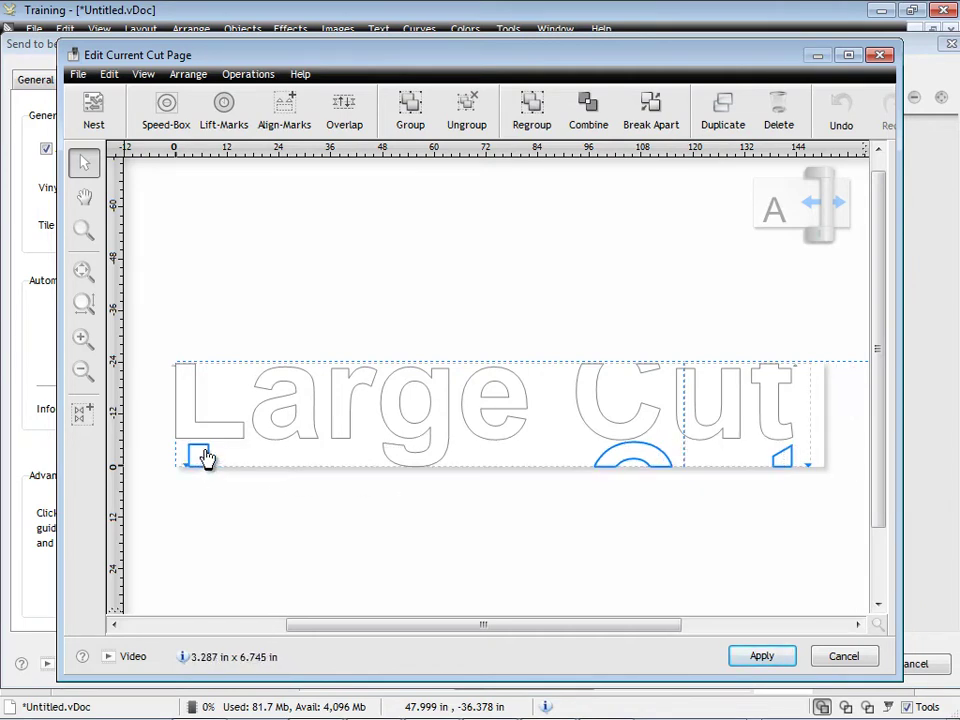
pyautogui.moveTo(204, 458); pyautogui.dragTo(210, 456)
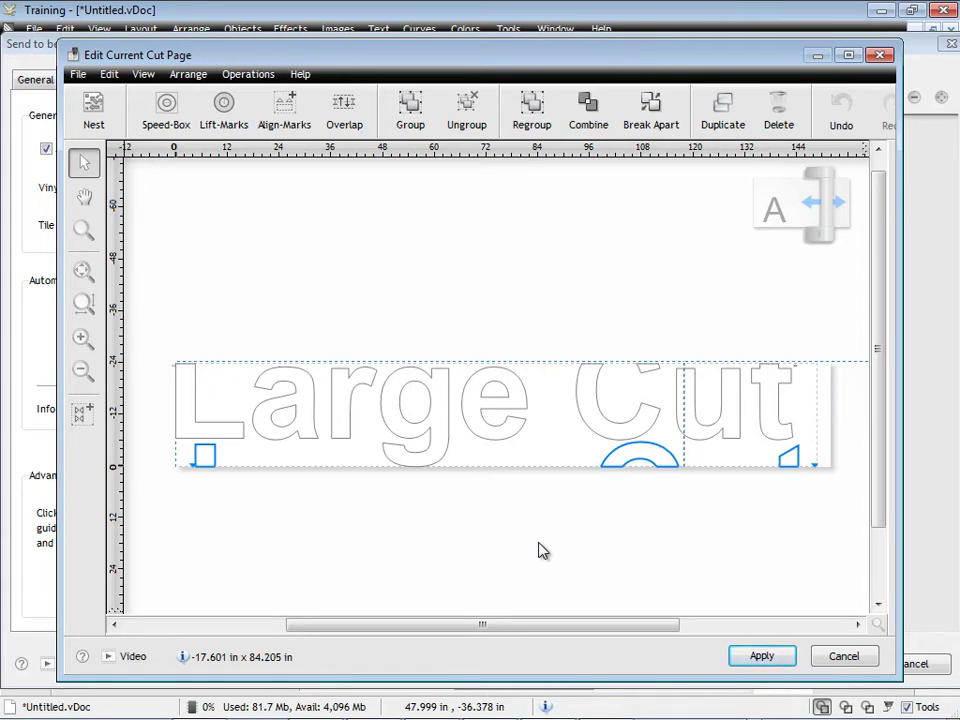
# Step: Confirm the chopping overlap stays at 0.250 in
pyautogui.click(345, 120)
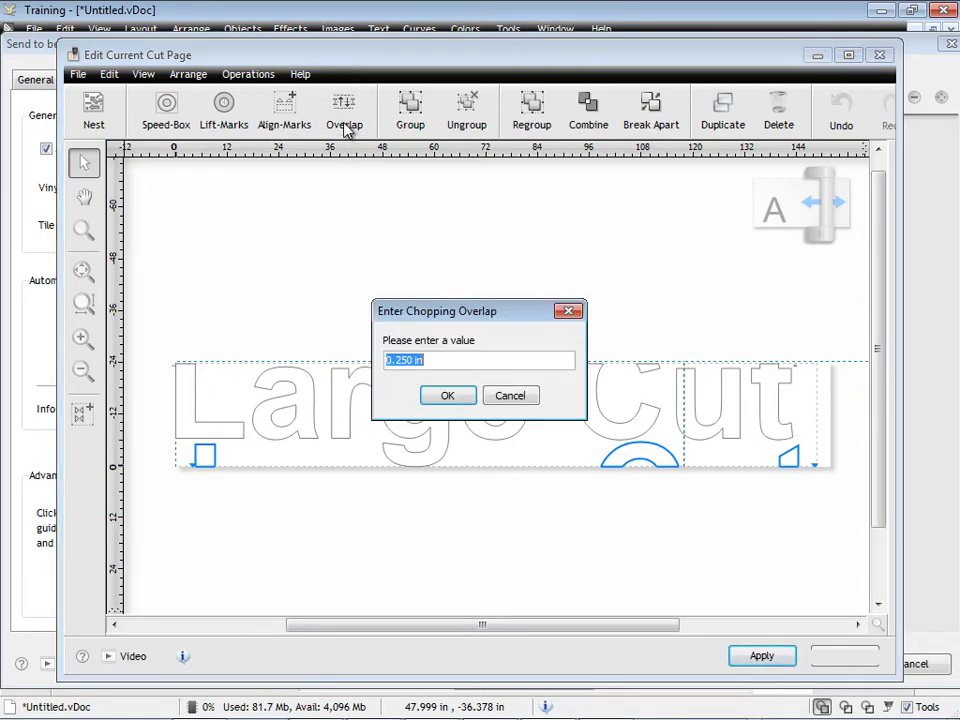
pyautogui.click(452, 360)
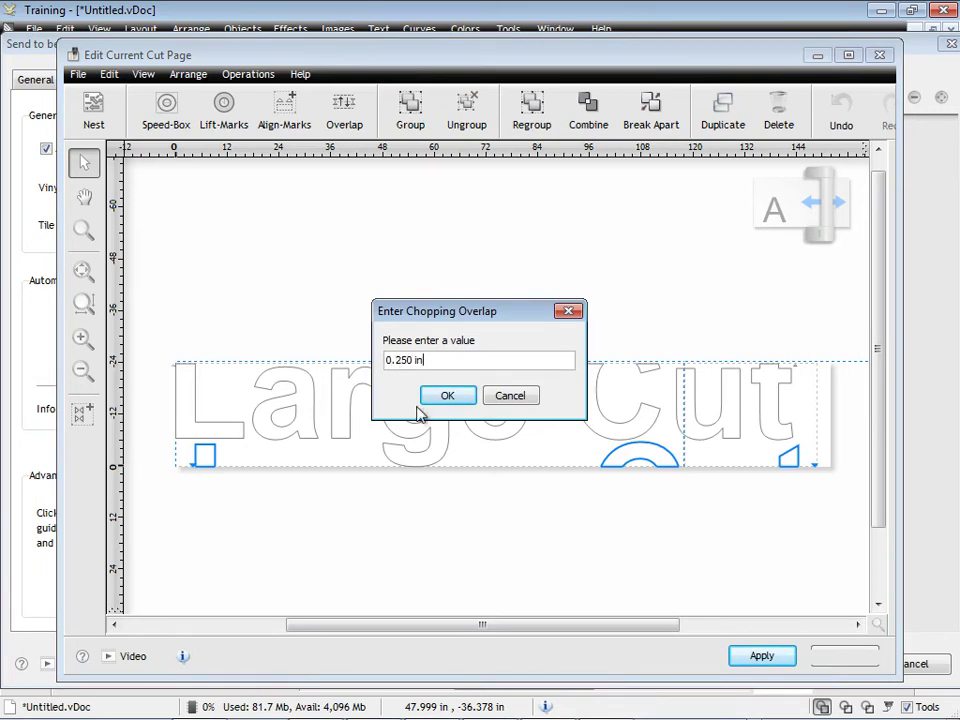
pyautogui.moveTo(395, 360); pyautogui.dragTo(464, 365)
pyautogui.press('Return')
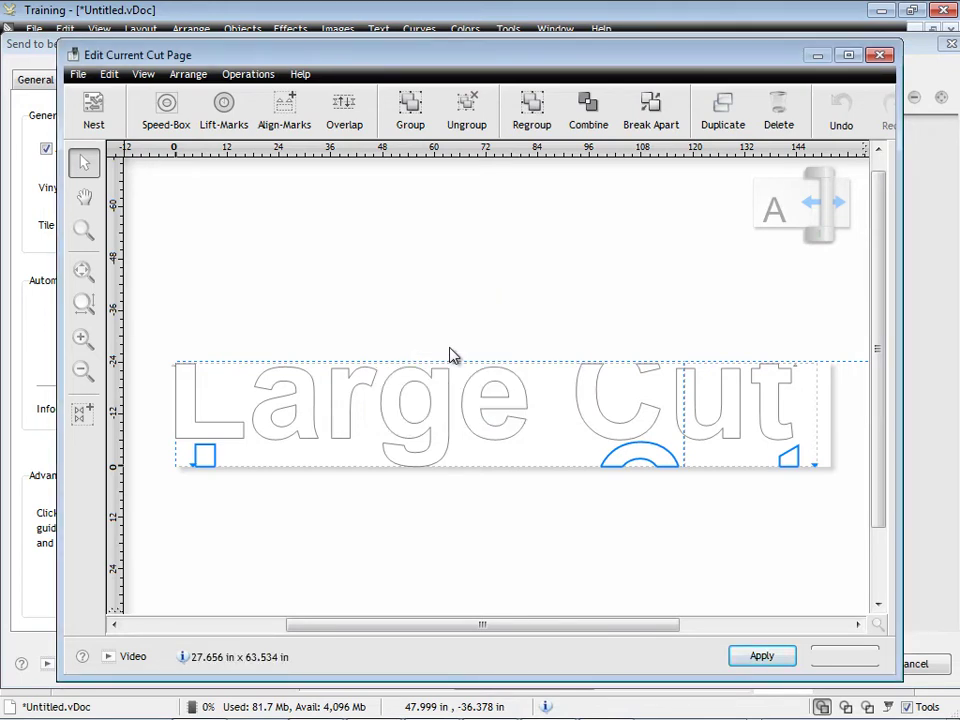
# Step: Try a horizontal chop line and a Speed-Box on Large Cut, undoing each
pyautogui.click(431, 403)
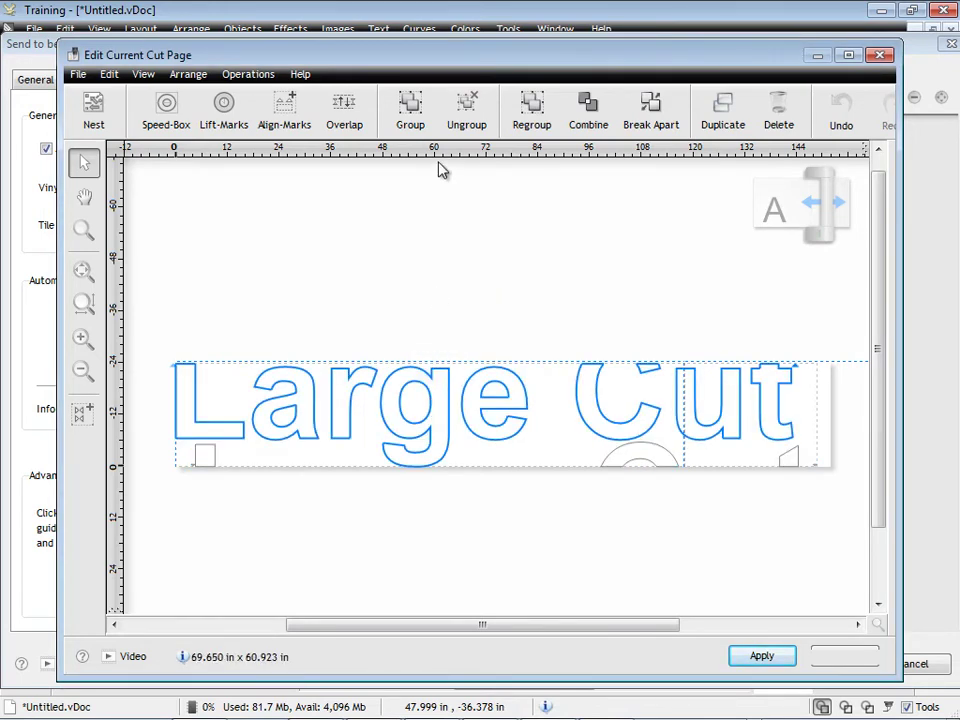
pyautogui.click(471, 403)
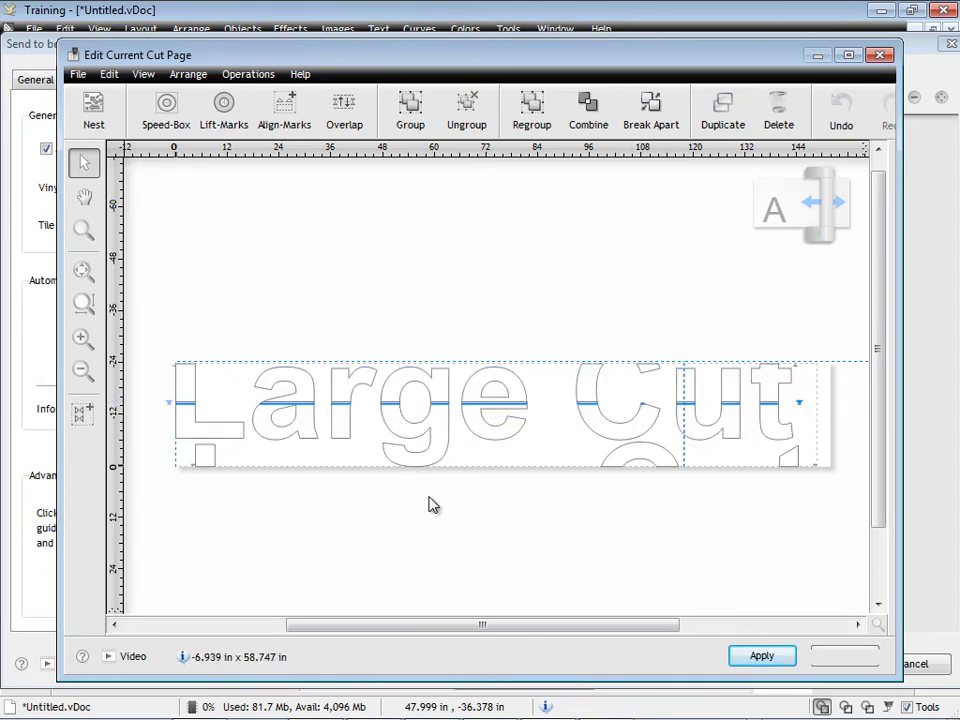
pyautogui.click(841, 112)
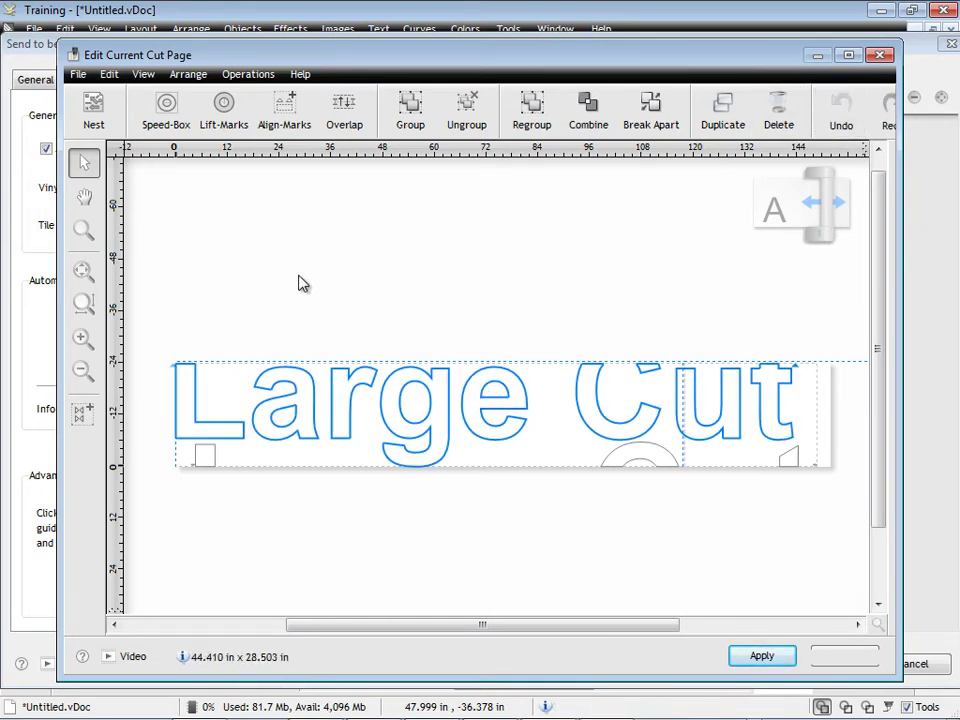
pyautogui.click(182, 126)
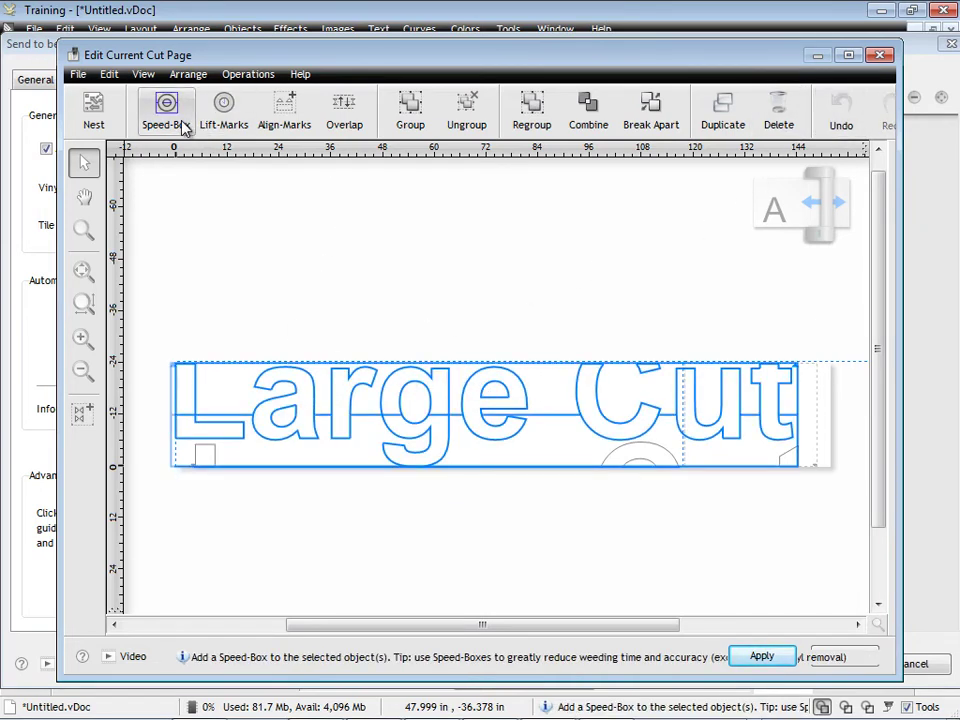
pyautogui.click(840, 120)
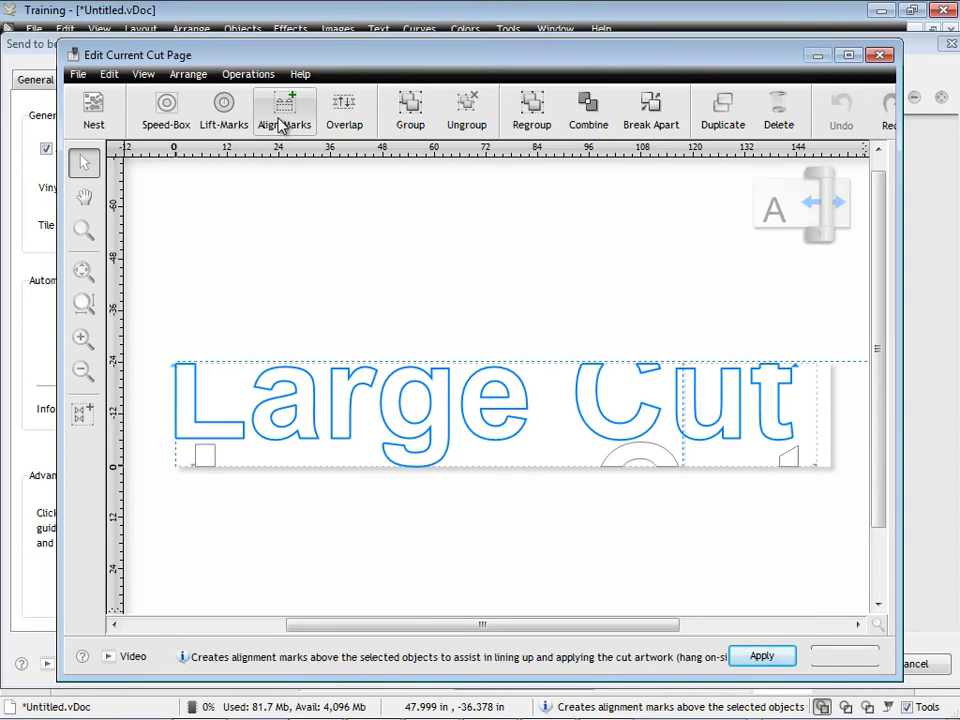
# Step: Place an alignment mark pair inside the L and near the C, then return to the Object Selector
pyautogui.click(84, 413)
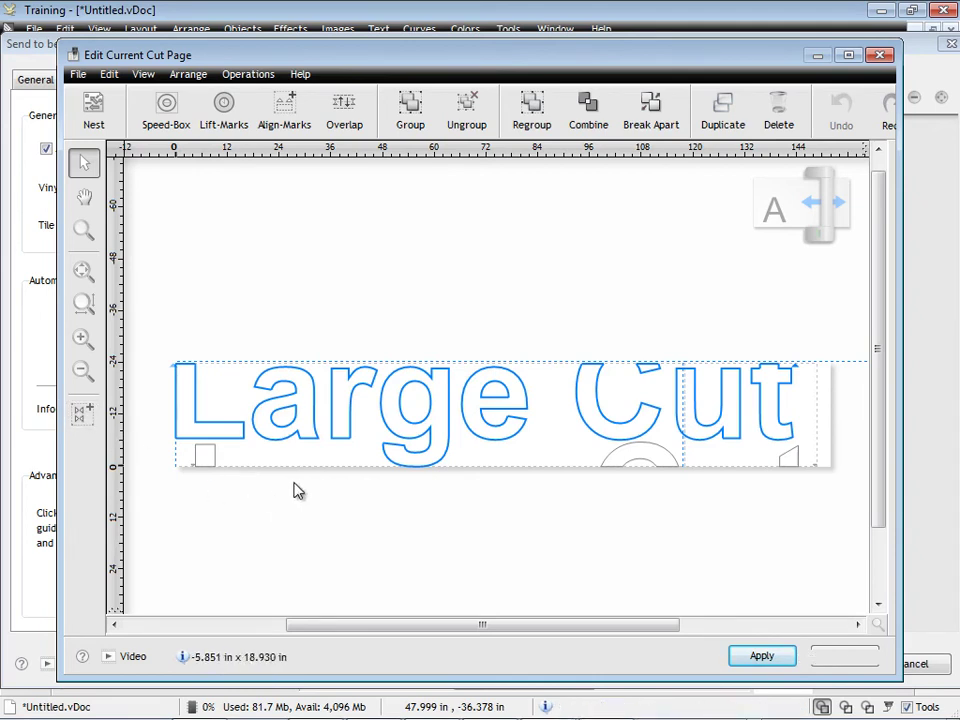
pyautogui.click(84, 413)
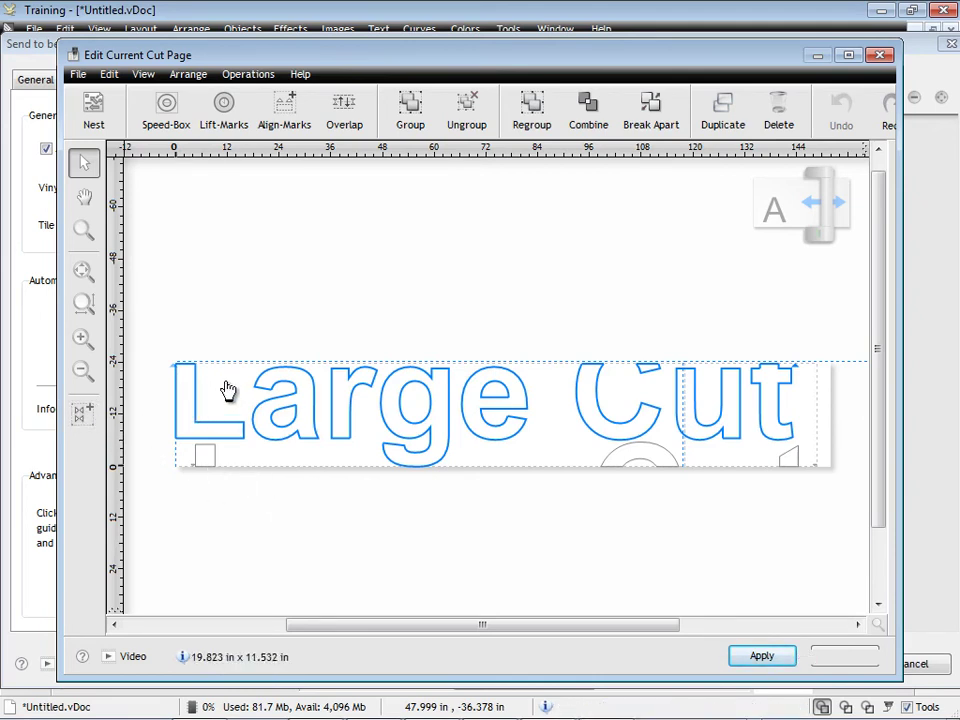
pyautogui.click(84, 413)
pyautogui.click(231, 381)
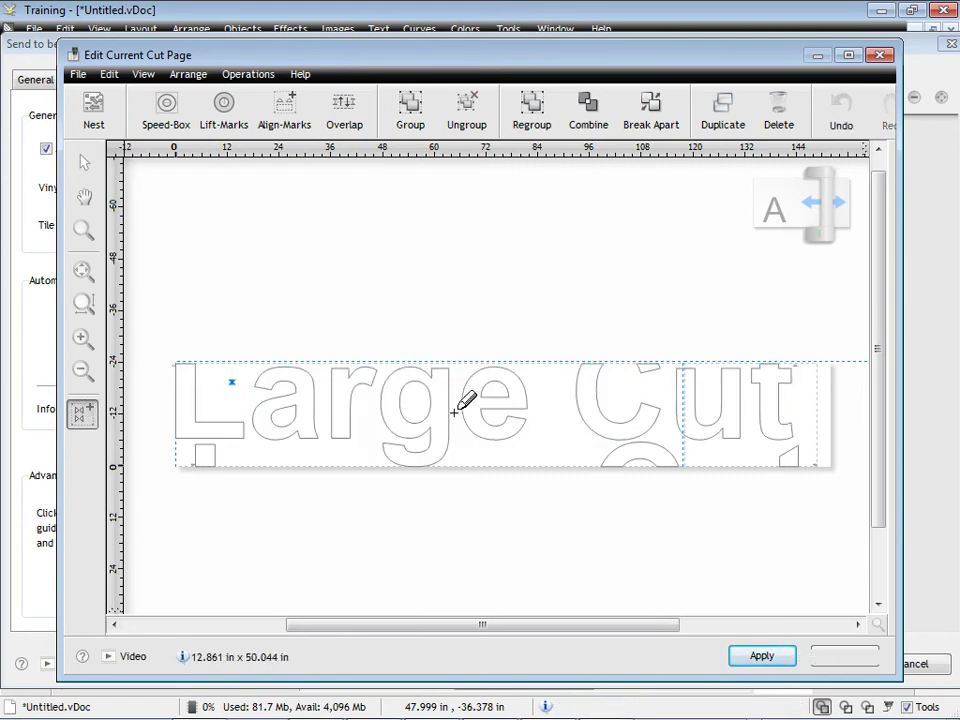
pyautogui.click(561, 411)
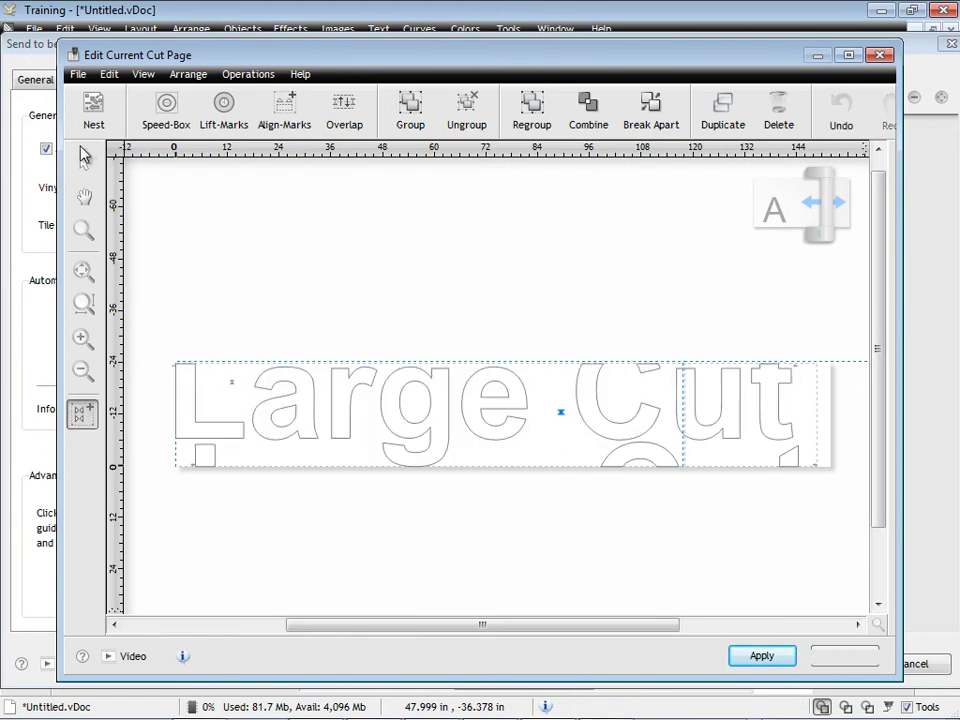
pyautogui.click(84, 162)
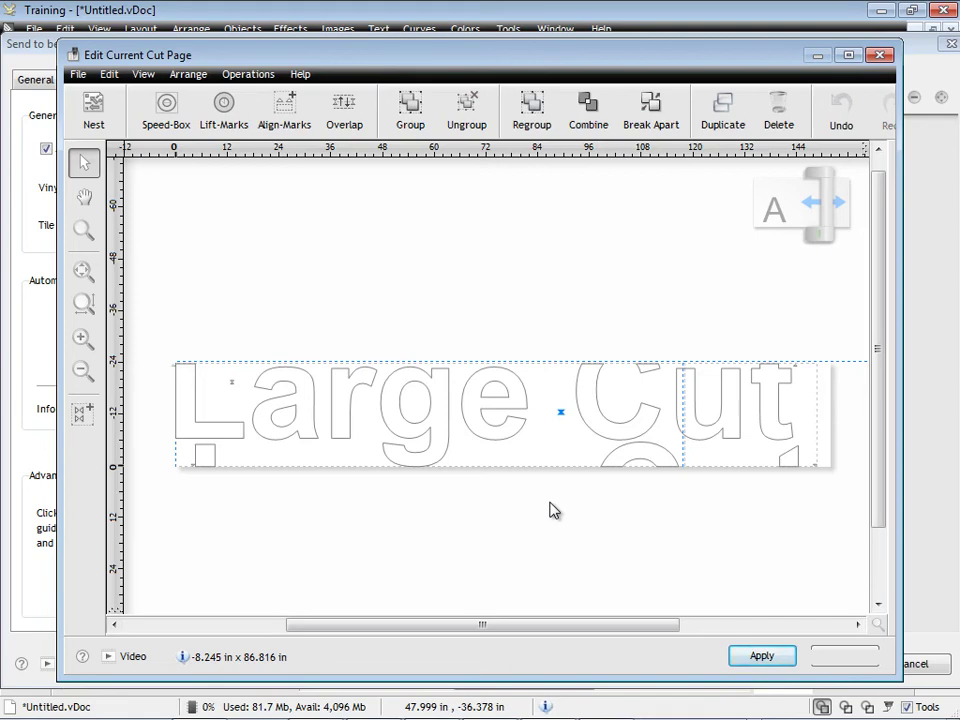
# Step: Apply the tile edits and send the single Large Cut tile to the Vinyl Spooler as one job
pyautogui.click(785, 658)
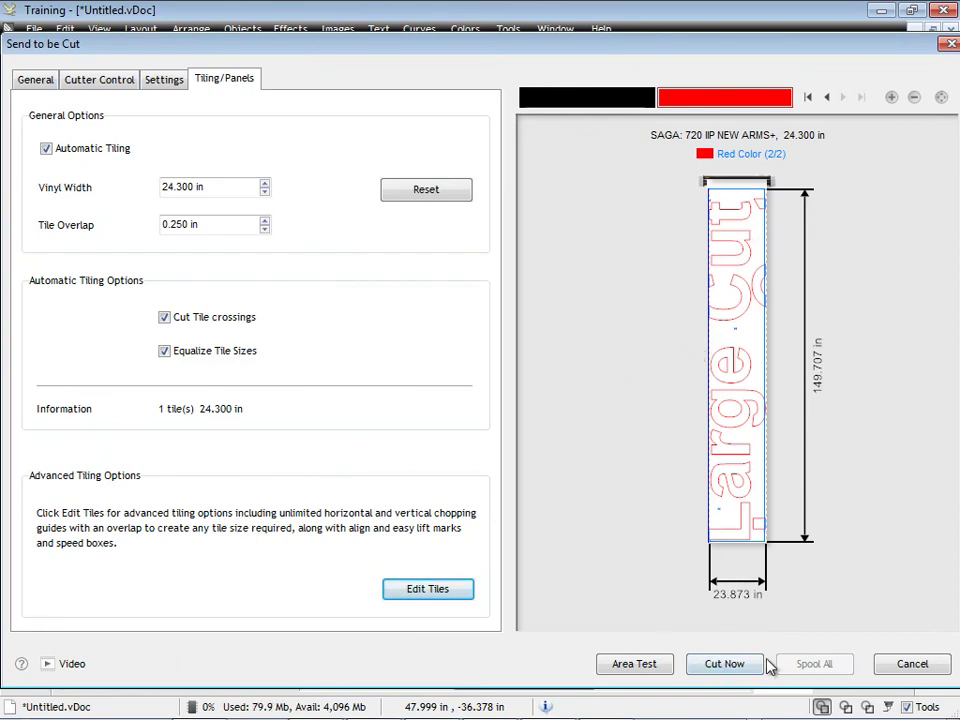
pyautogui.click(735, 664)
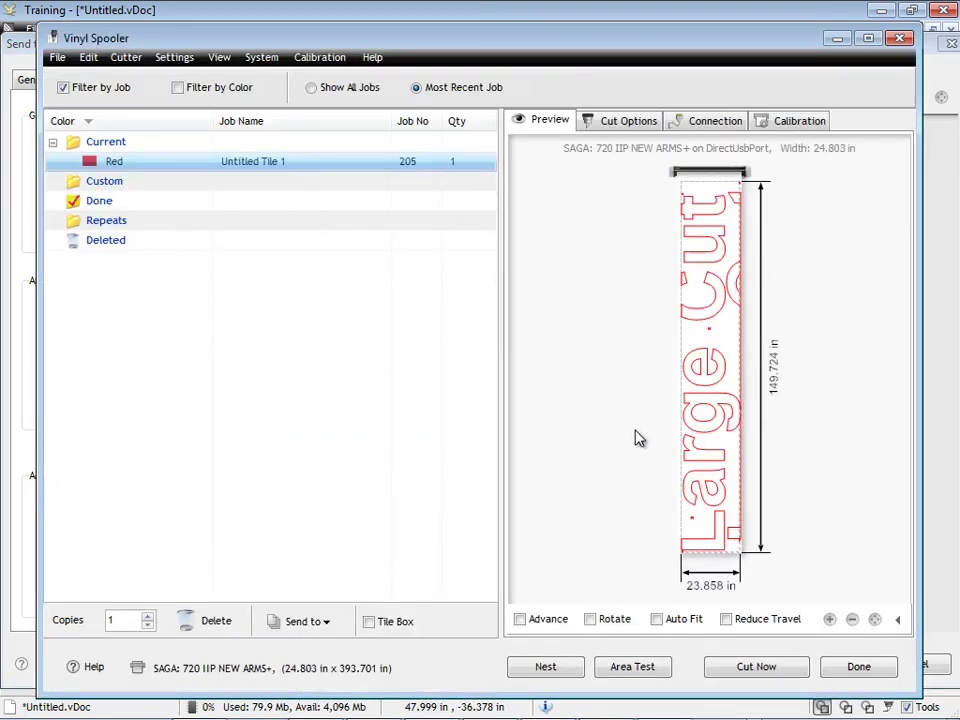
pyautogui.click(858, 667)
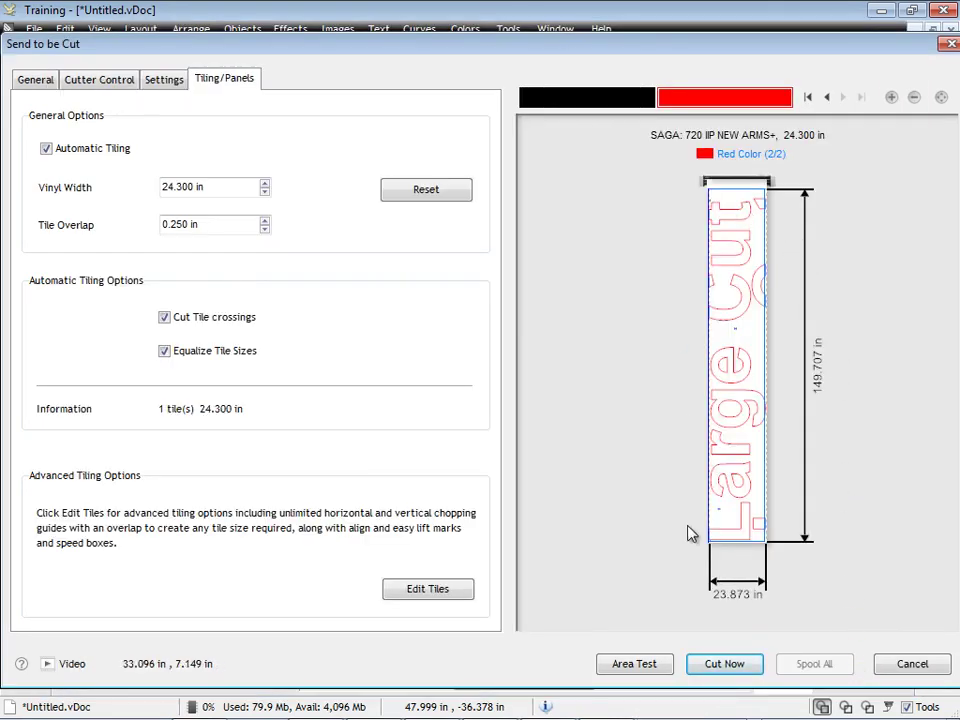